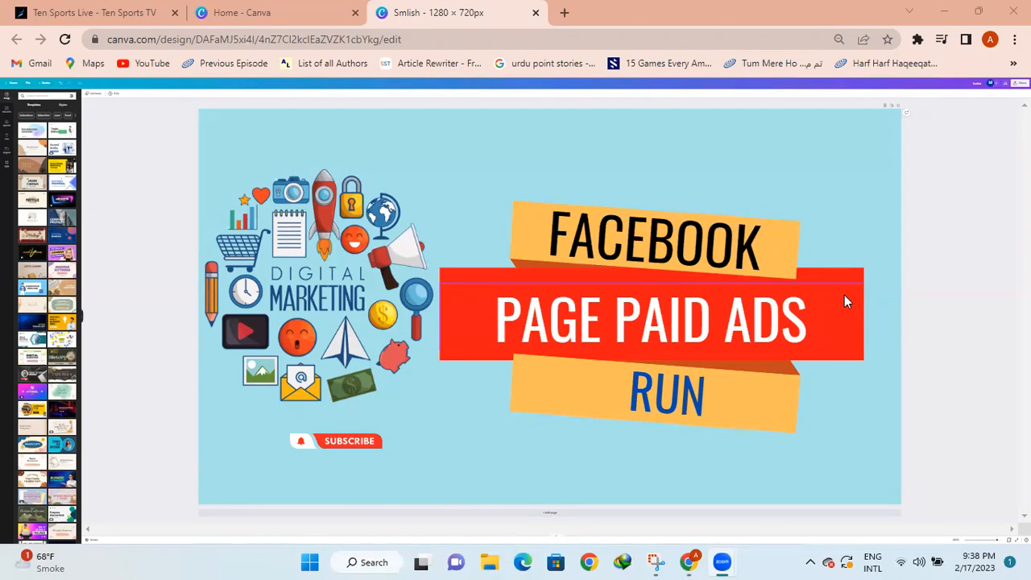
Close the Ten Sports Live tab, keeping Canva home and the Smlish design open
left_click(176, 13)
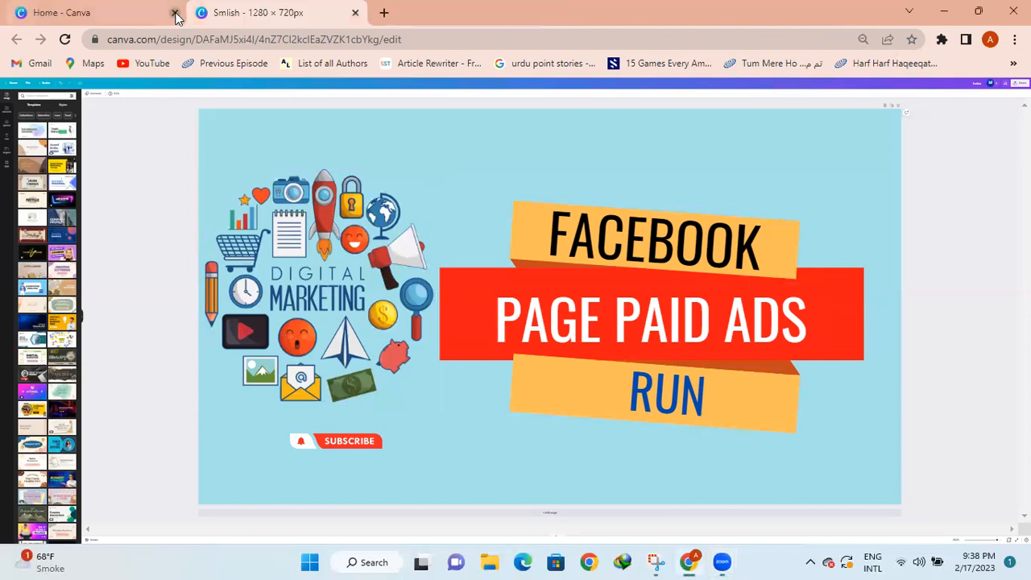
Load facebook.com in a new third Chrome tab and check the network status
left_click(384, 13)
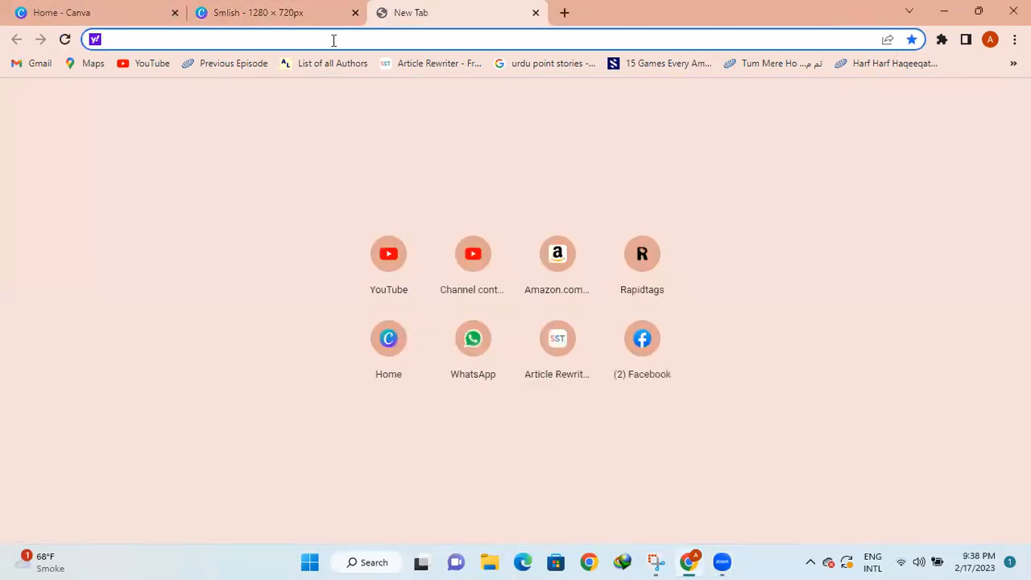
type("d")
key("BackSpace")
key("BackSpace")
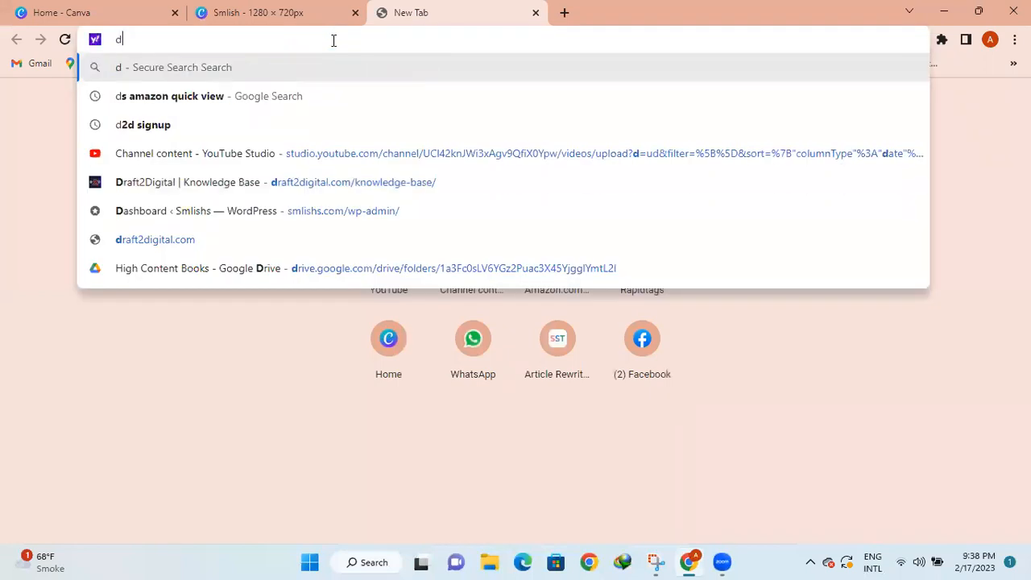
type("f")
key("Return")
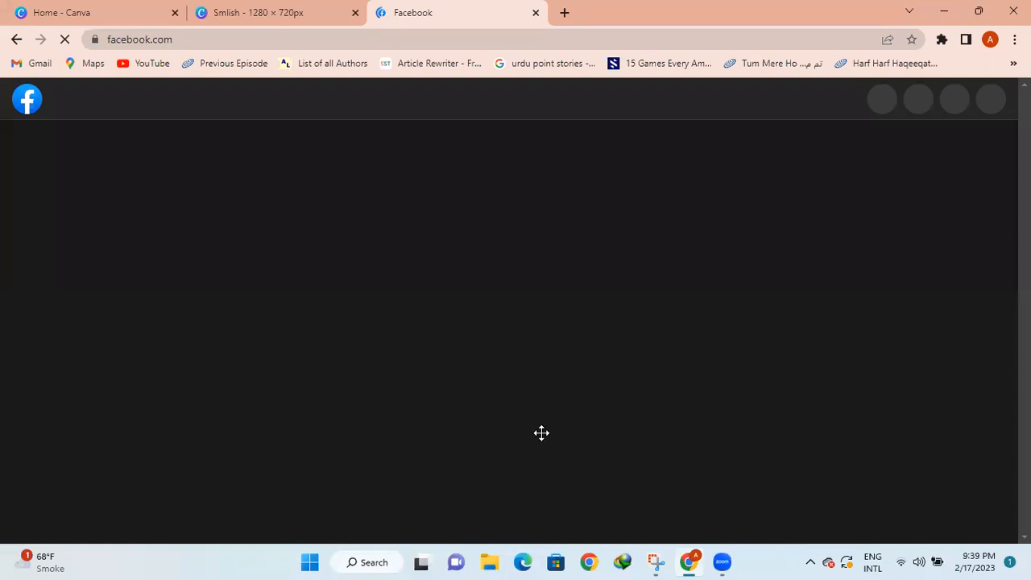
left_click(922, 556)
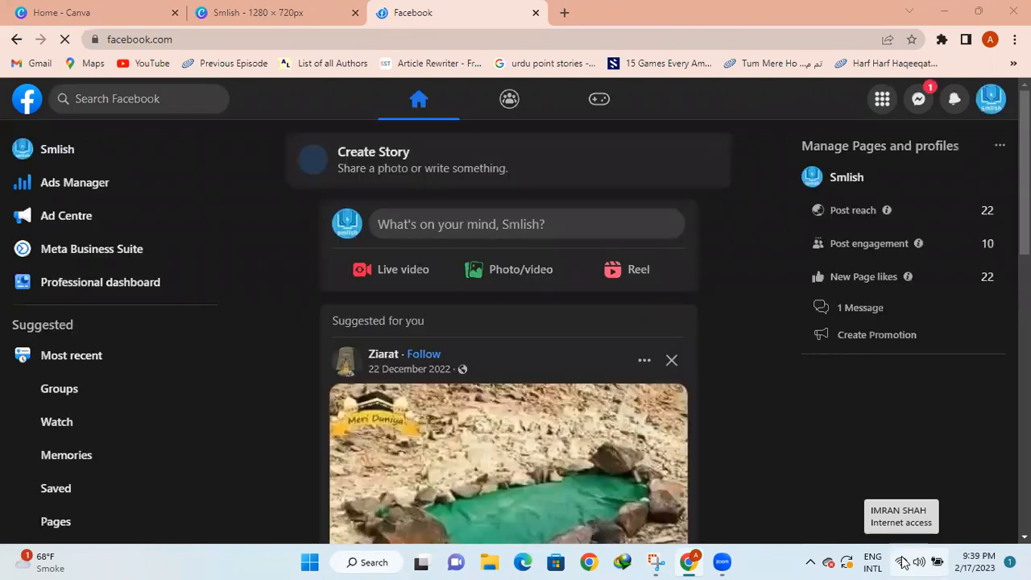
Choose Smlish under Manage Pages and profiles on the Facebook home feed
left_click(875, 184)
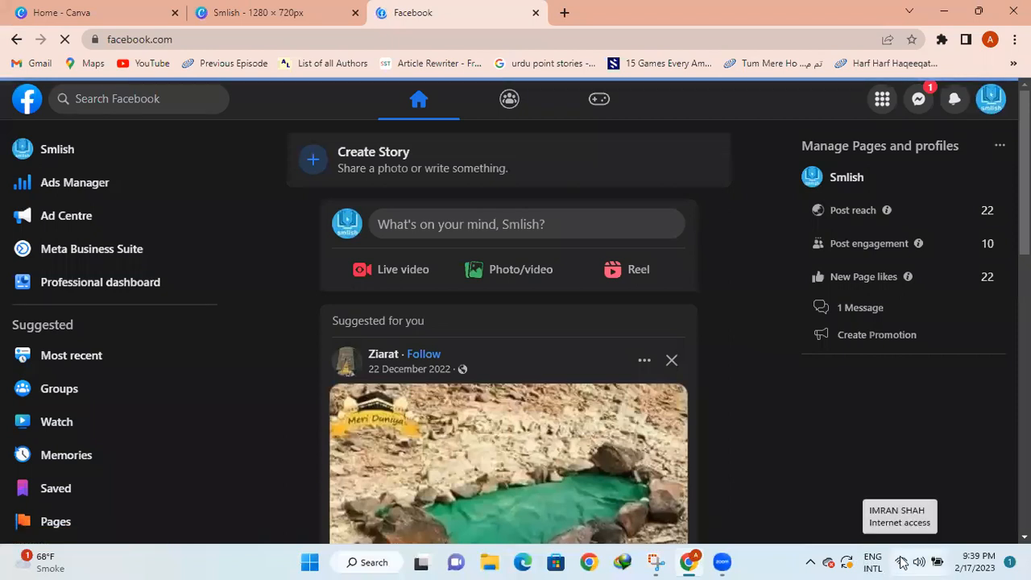
Connect Windows to the other available secured Wi-Fi network, then go back to Chrome
left_click(901, 561)
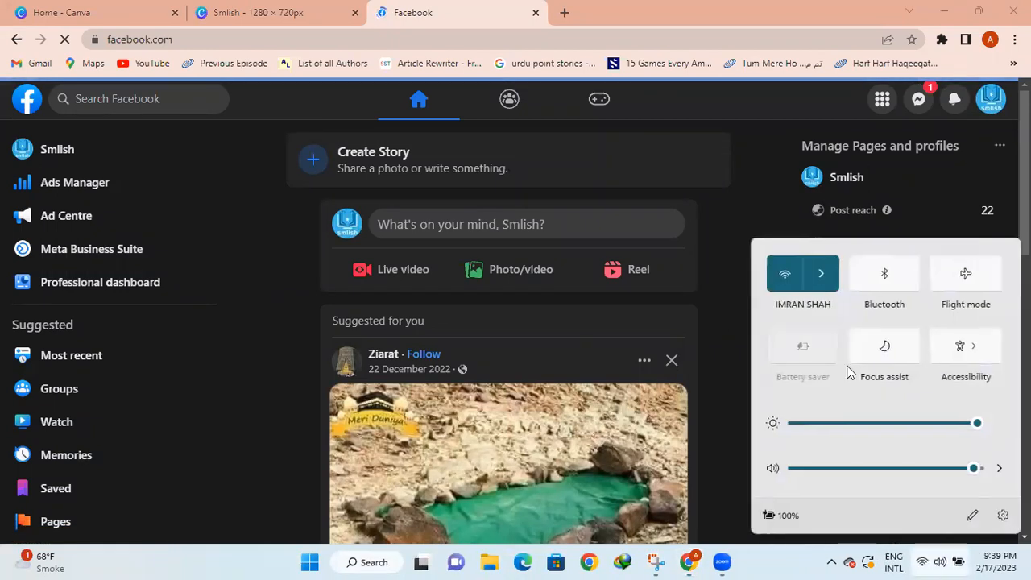
left_click(818, 275)
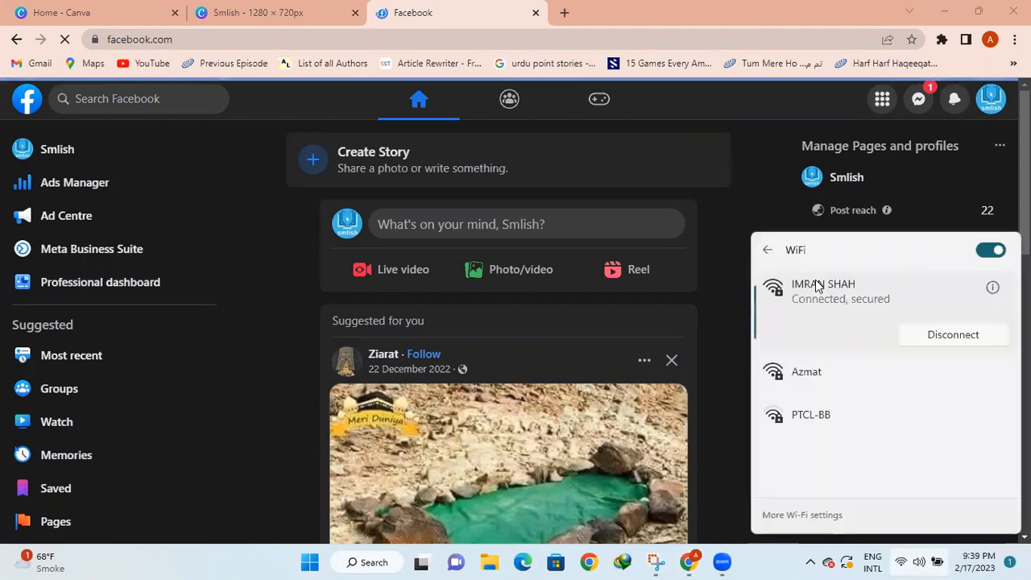
left_click(853, 370)
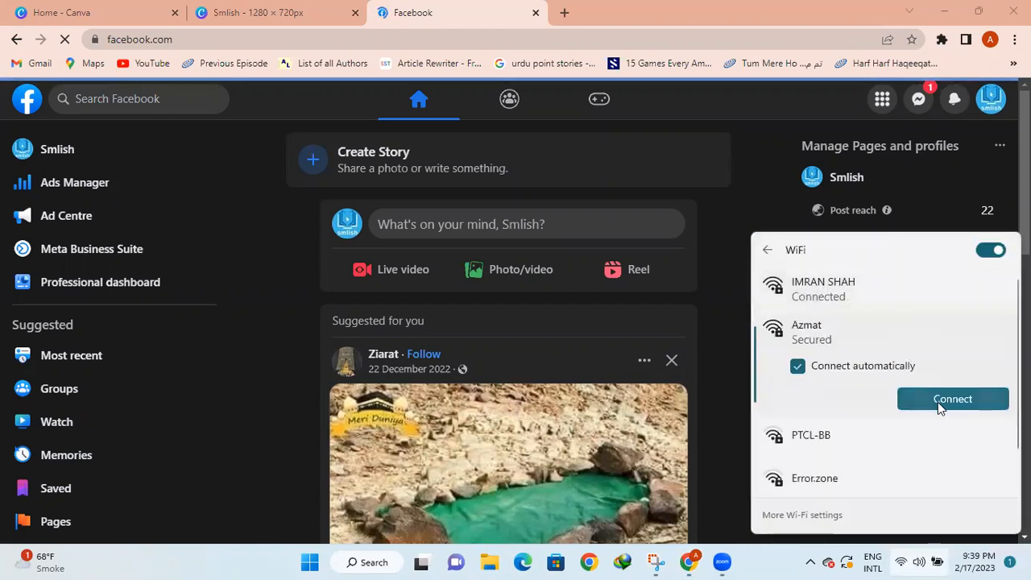
left_click(946, 401)
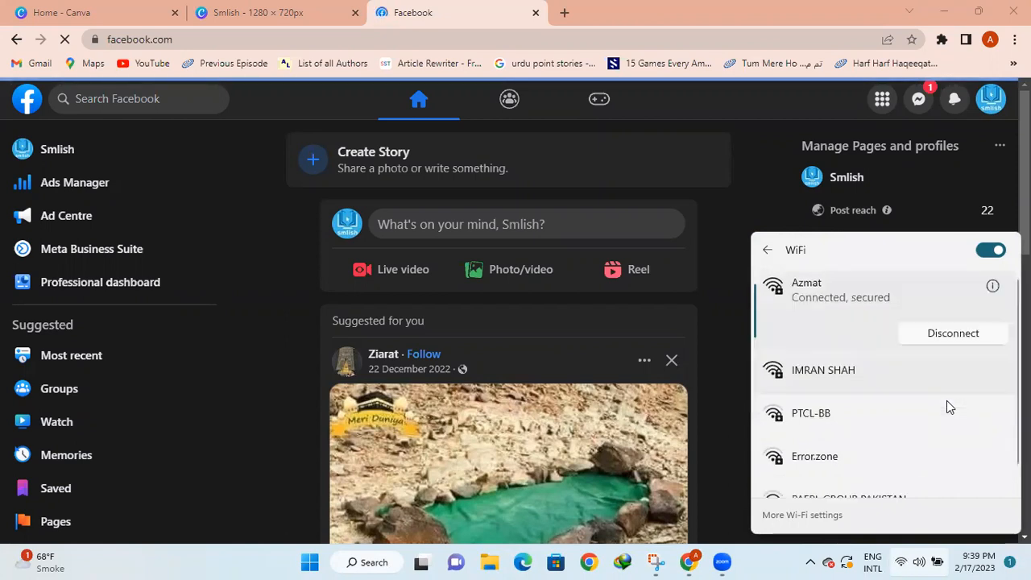
left_click(737, 189)
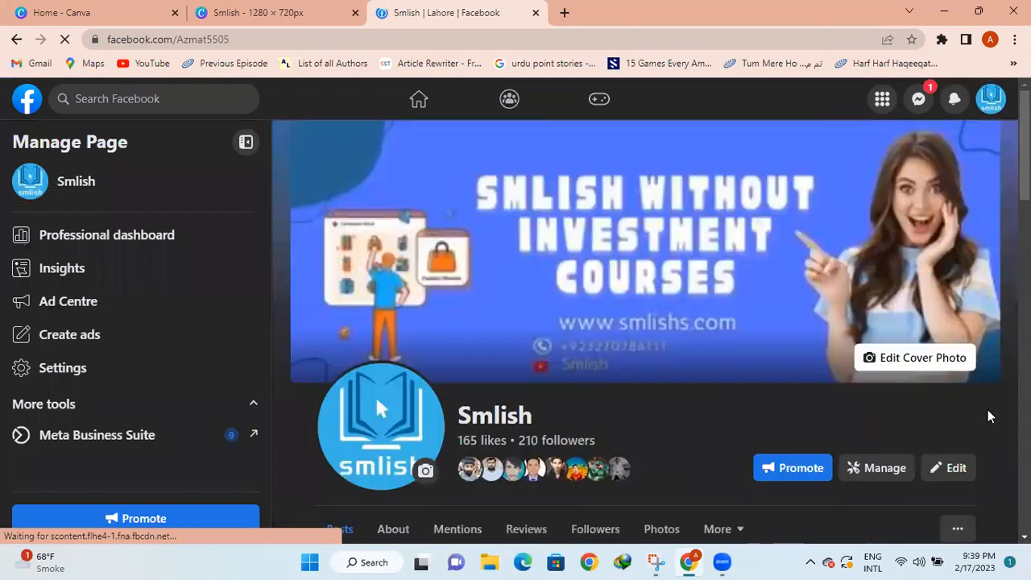
Expand the latest Amazon Kindle course post and read its outline down to Module 05 and Boost post
scroll(991, 420, "down", 2)
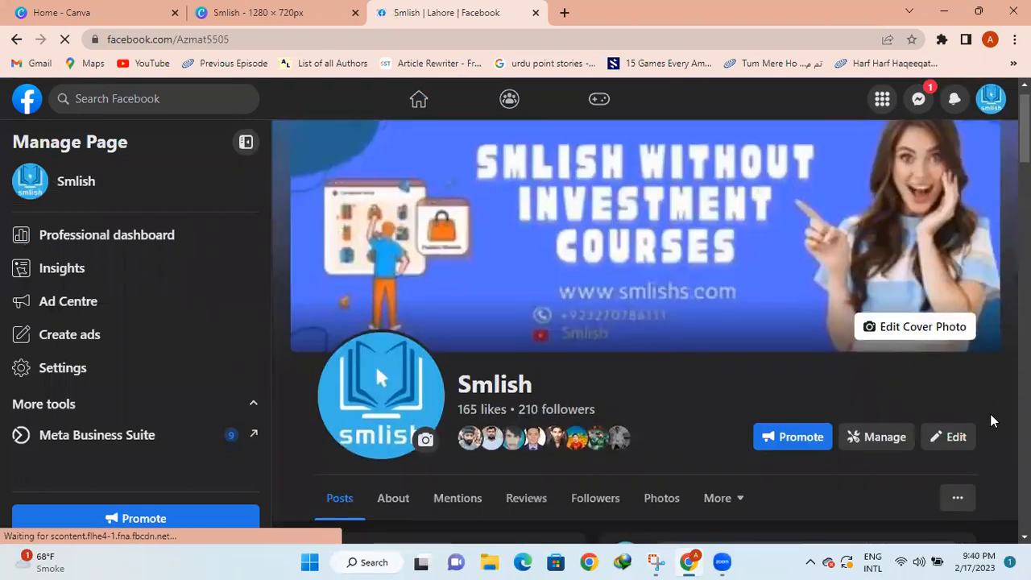
scroll(991, 421, "down", 3)
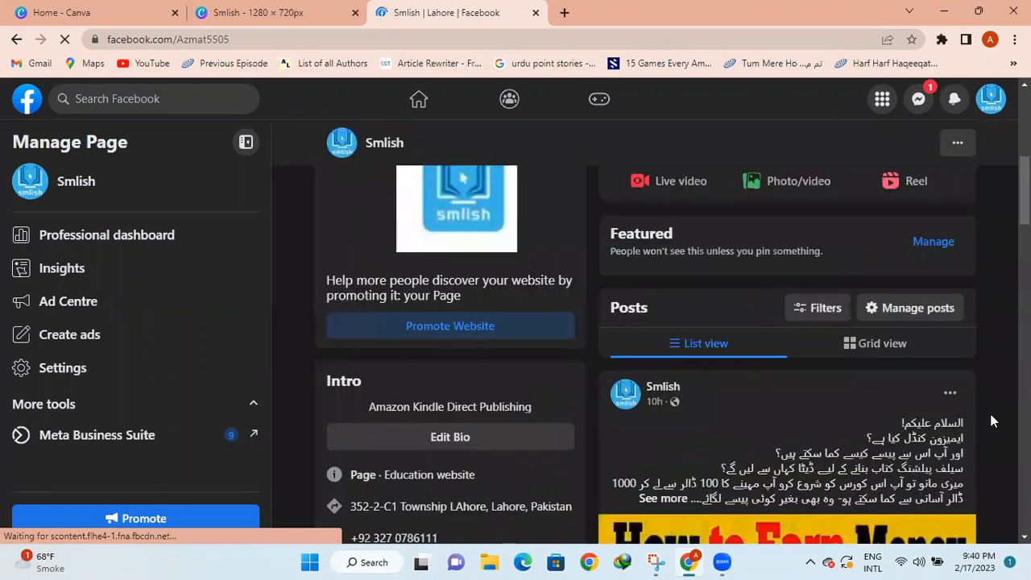
scroll(990, 421, "down", 2)
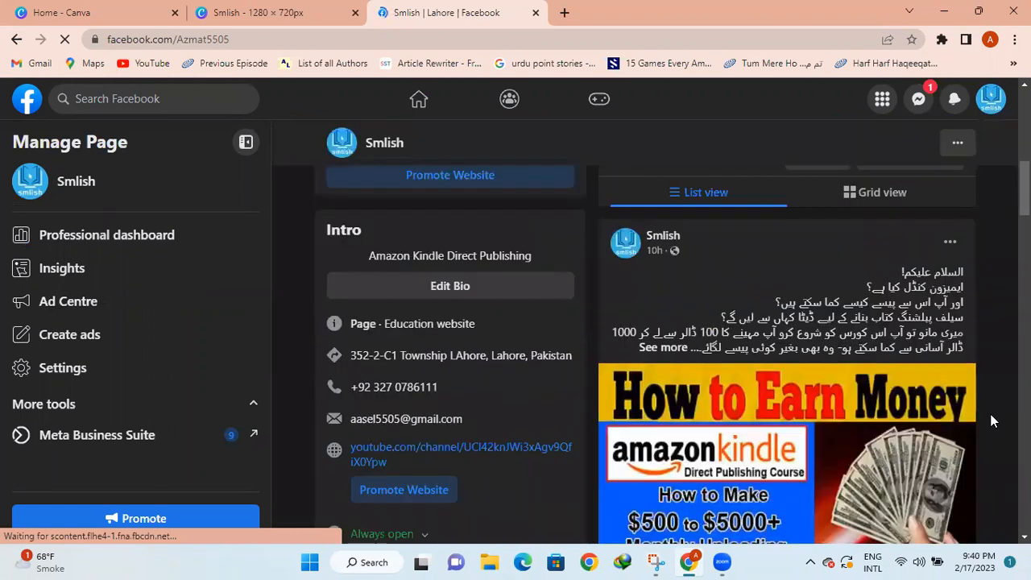
scroll(990, 420, "down", 1)
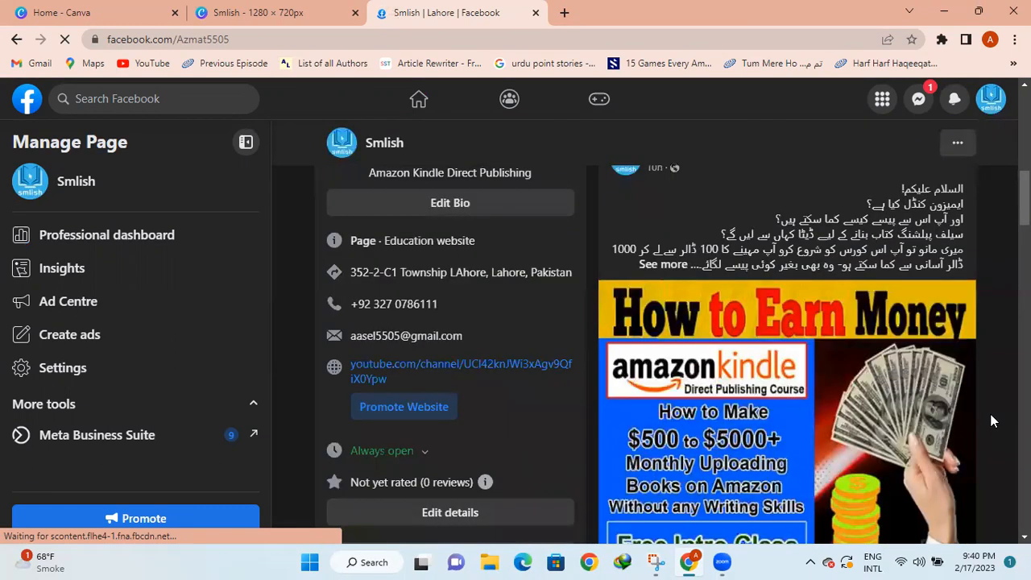
scroll(991, 420, "up", 1)
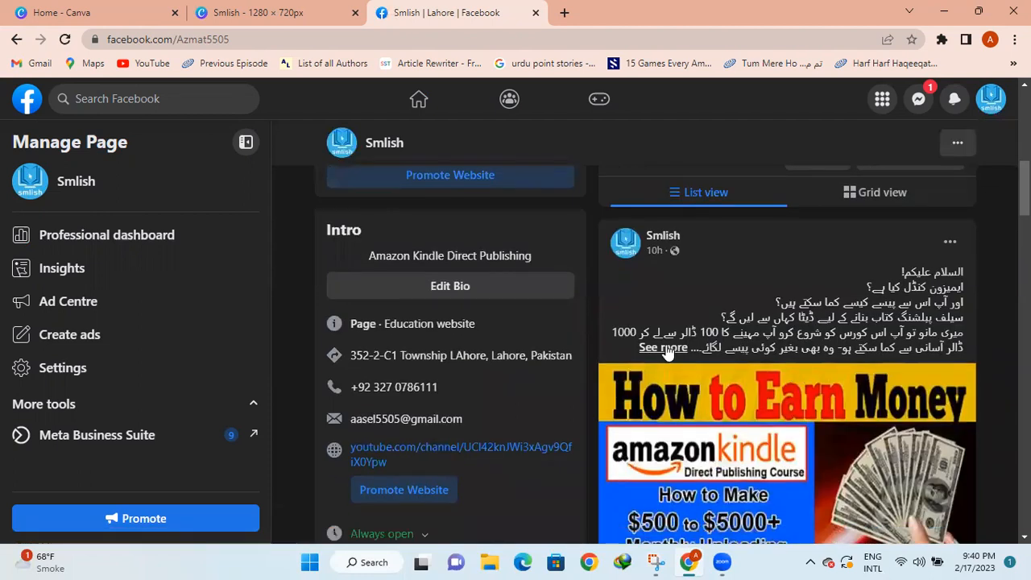
left_click(665, 349)
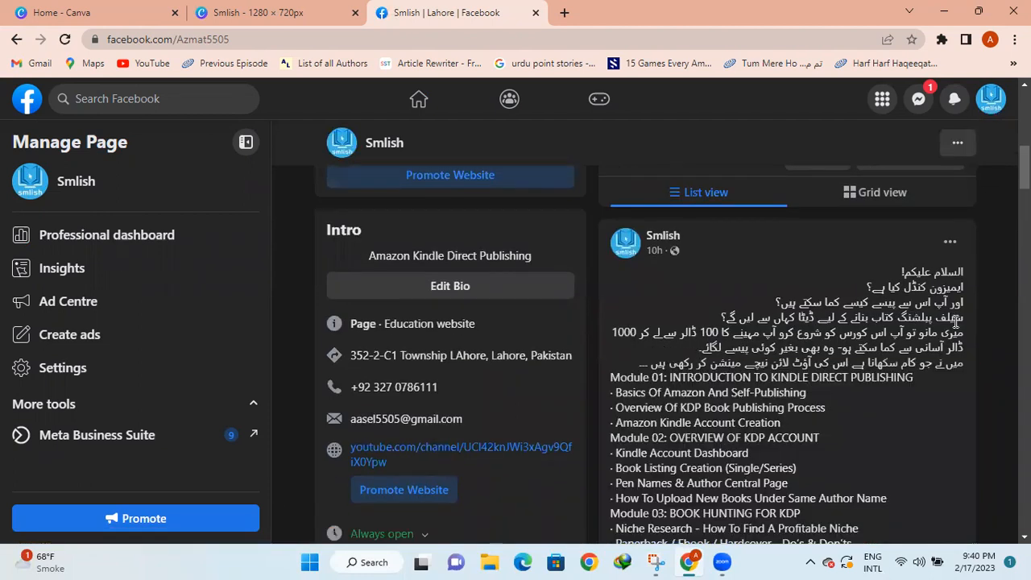
scroll(992, 309, "down", 4)
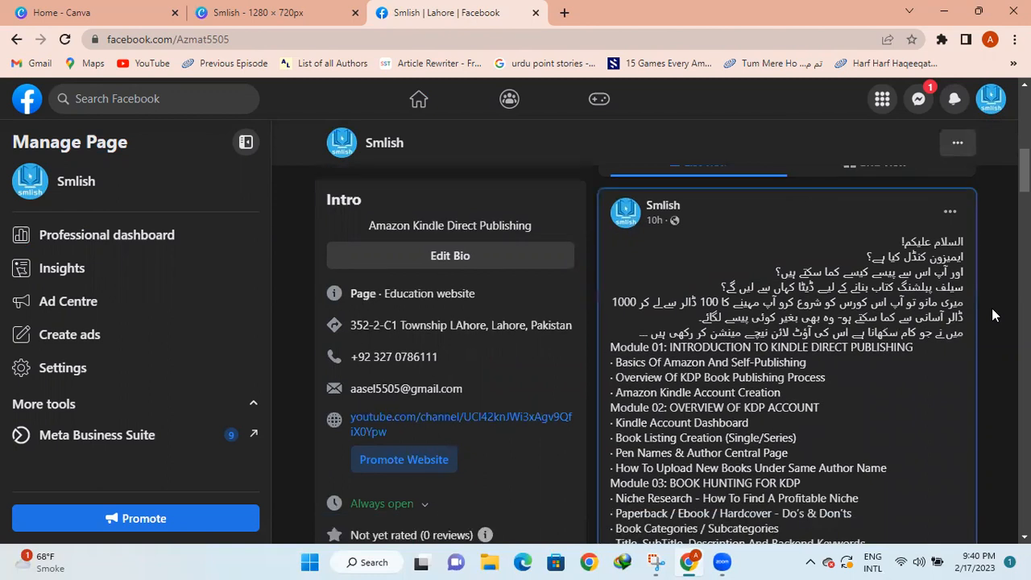
scroll(948, 415, "down", 1)
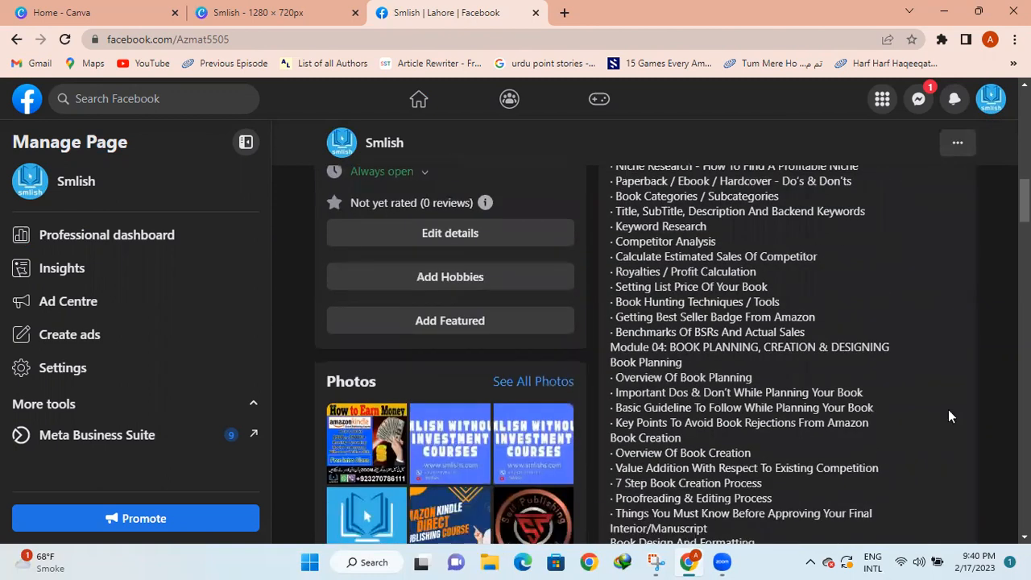
scroll(992, 369, "down", 2)
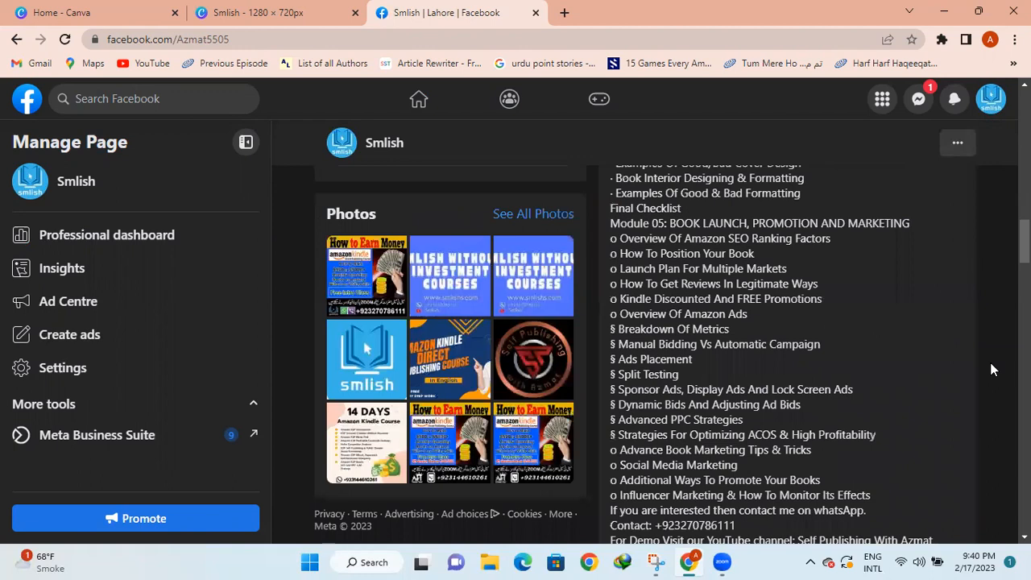
scroll(992, 370, "down", 5)
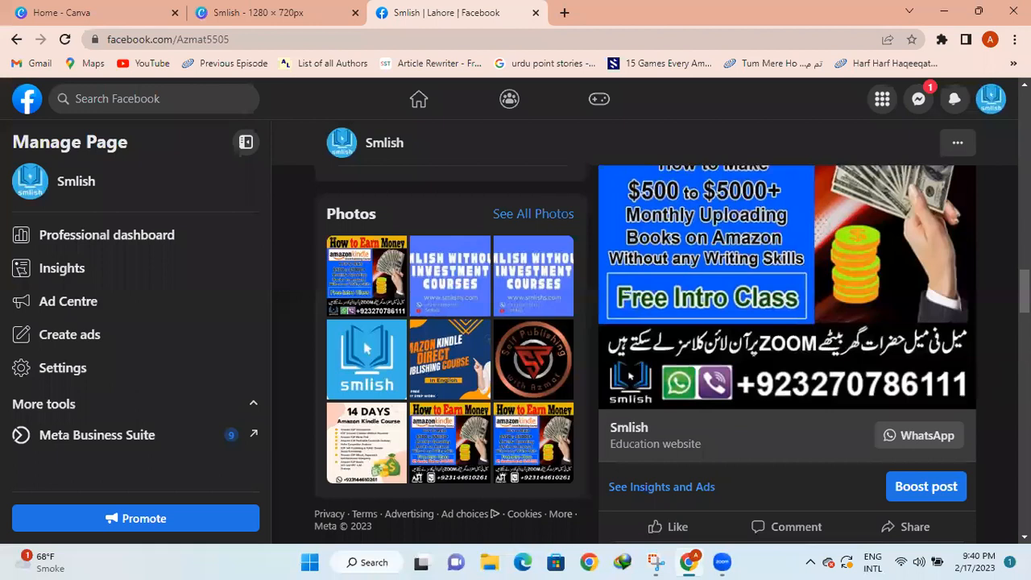
scroll(786, 355, "down", 1)
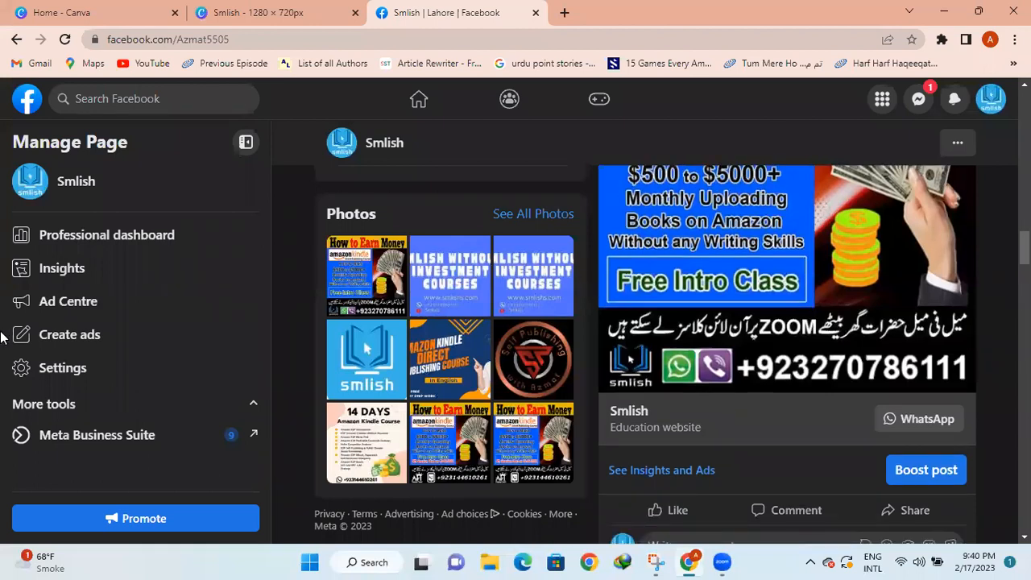
Go to the Smlish Ad Centre and launch Payment settings from the Tools section
left_click(86, 313)
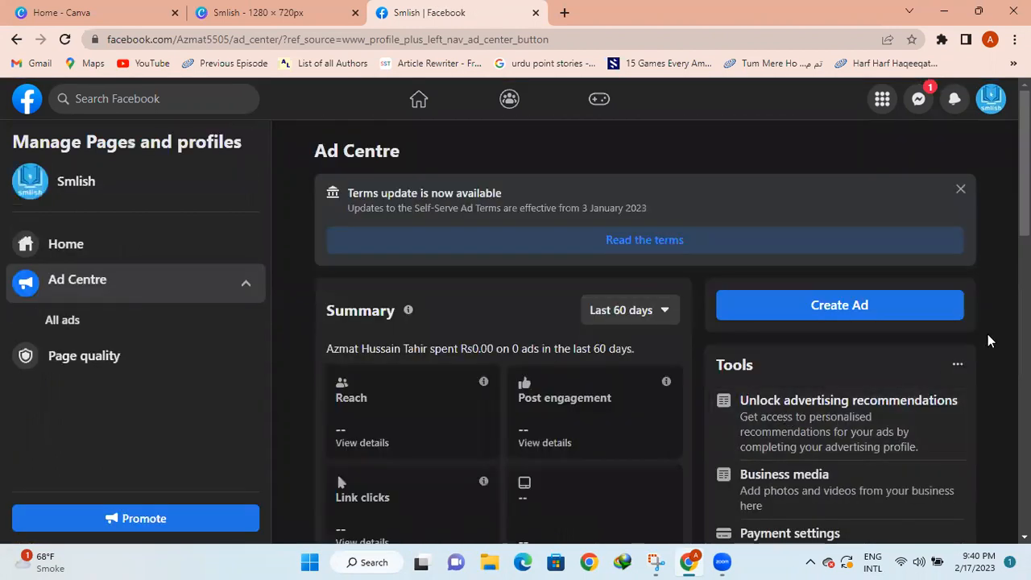
scroll(987, 334, "down", 1)
scroll(987, 335, "down", 3)
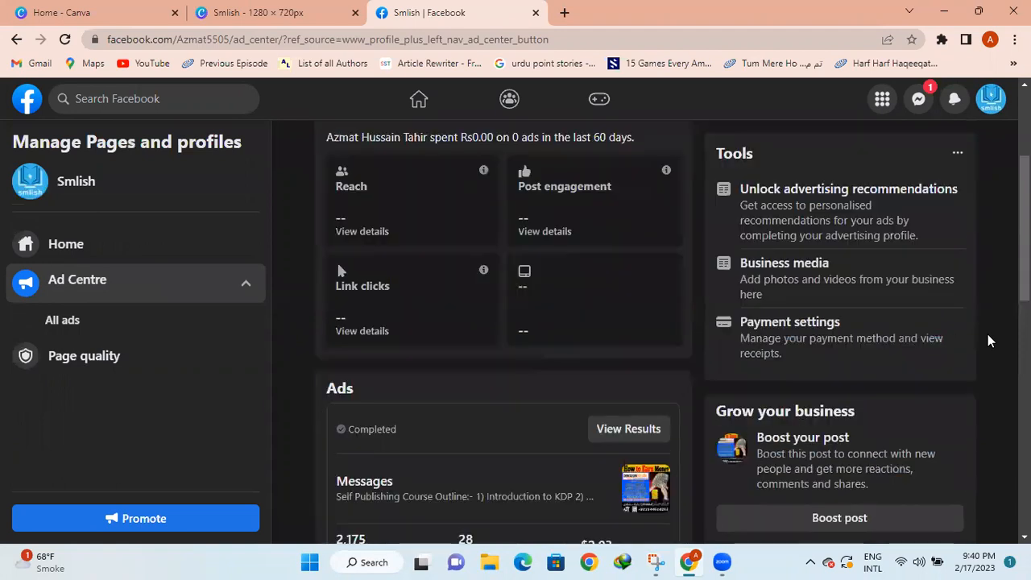
left_click(812, 330)
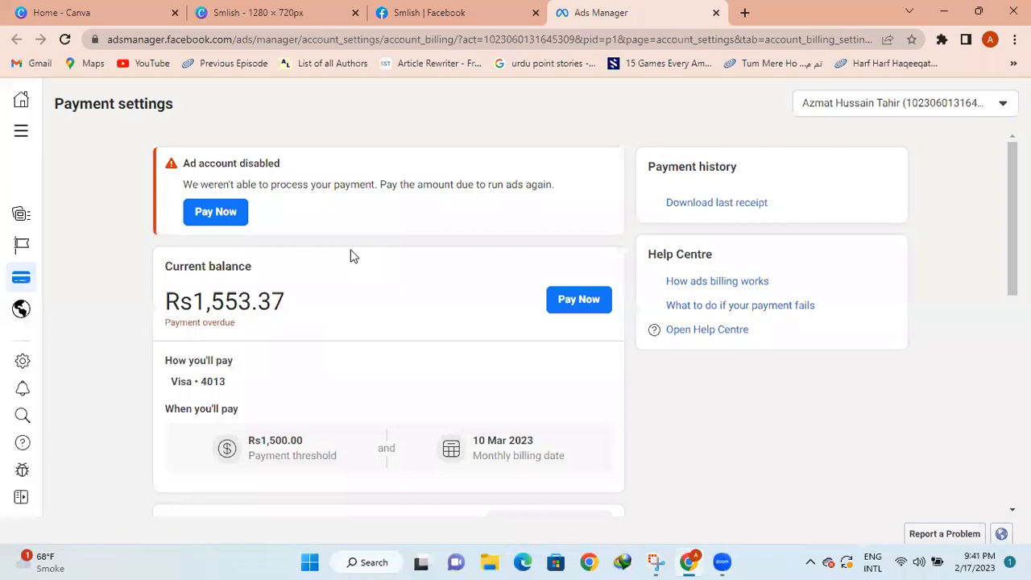
Scroll Payment settings to see the disabled account, the Rs1,553.37 overdue balance and payment methods
scroll(659, 386, "down", 1)
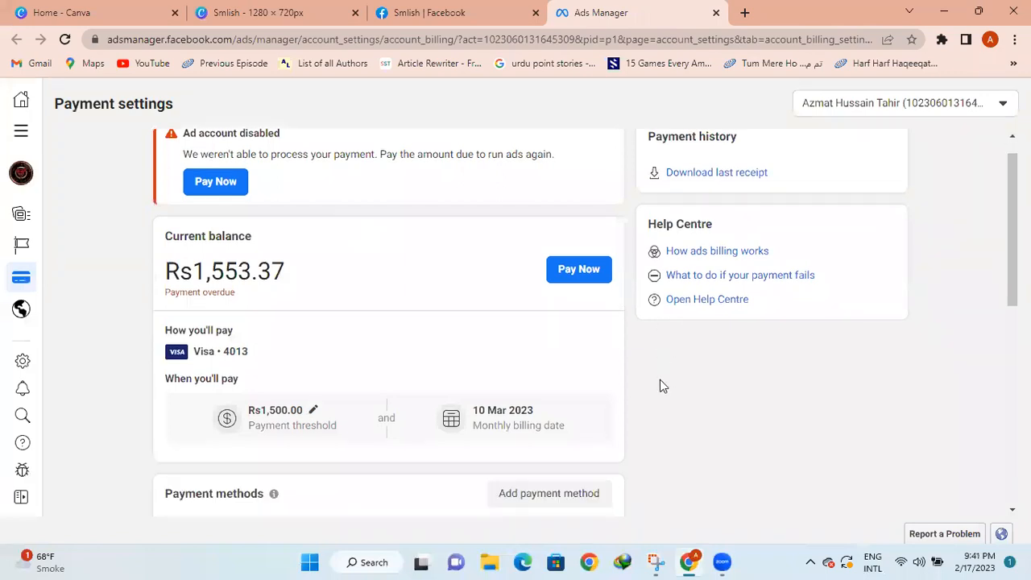
scroll(659, 386, "down", 2)
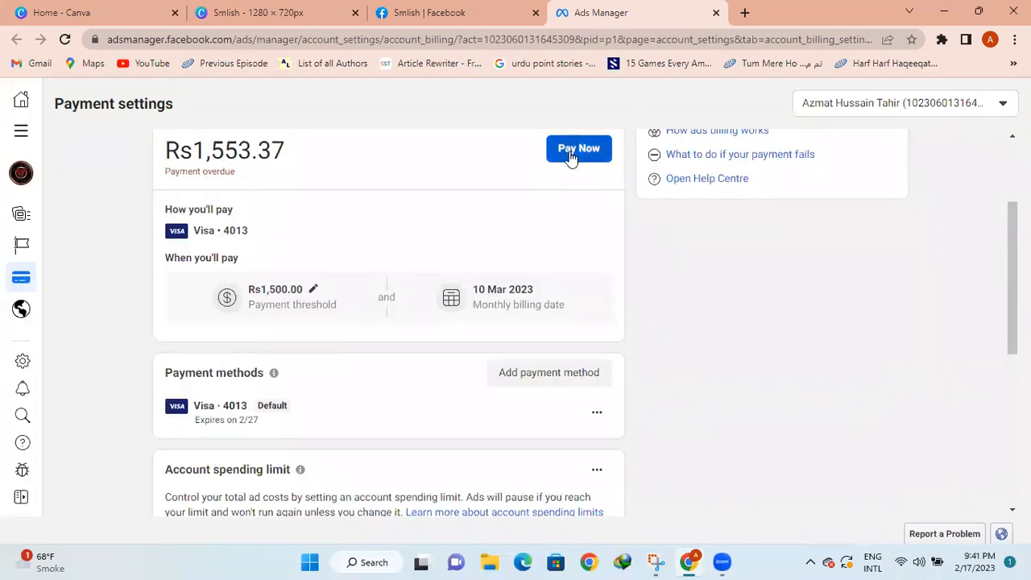
Begin paying the overdue balance and choose a new debit or credit card
left_click(571, 156)
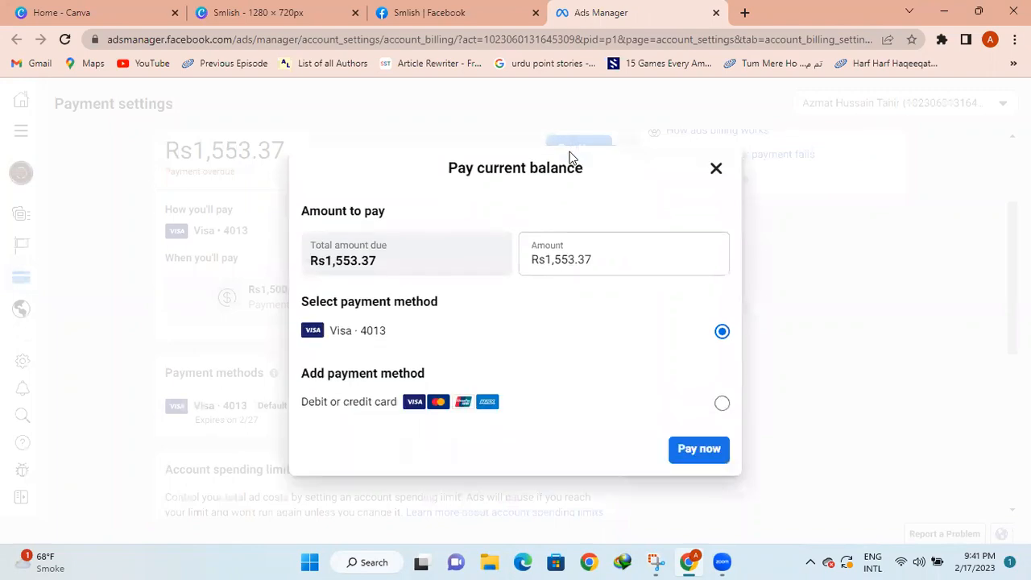
left_click(722, 403)
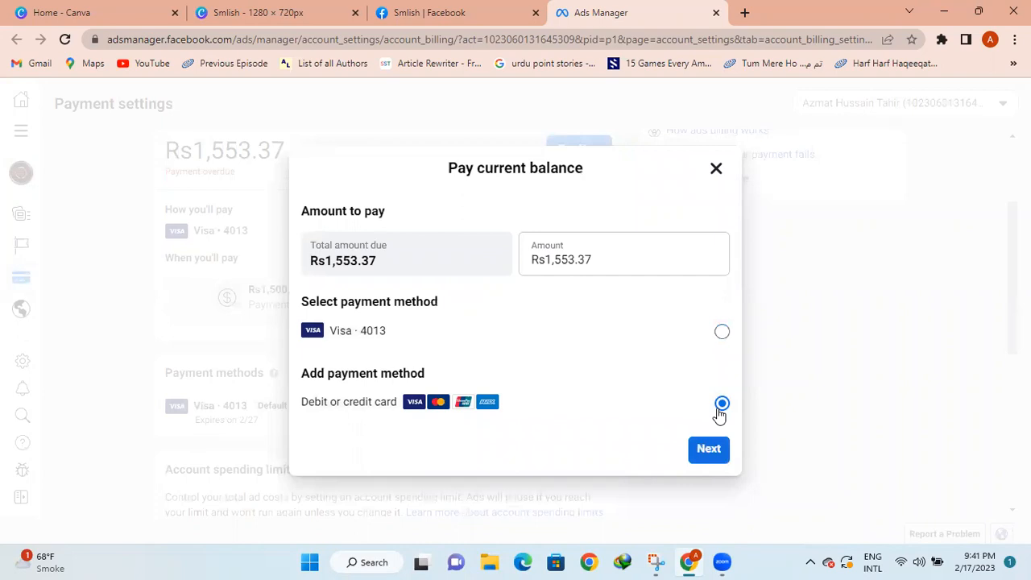
left_click(710, 447)
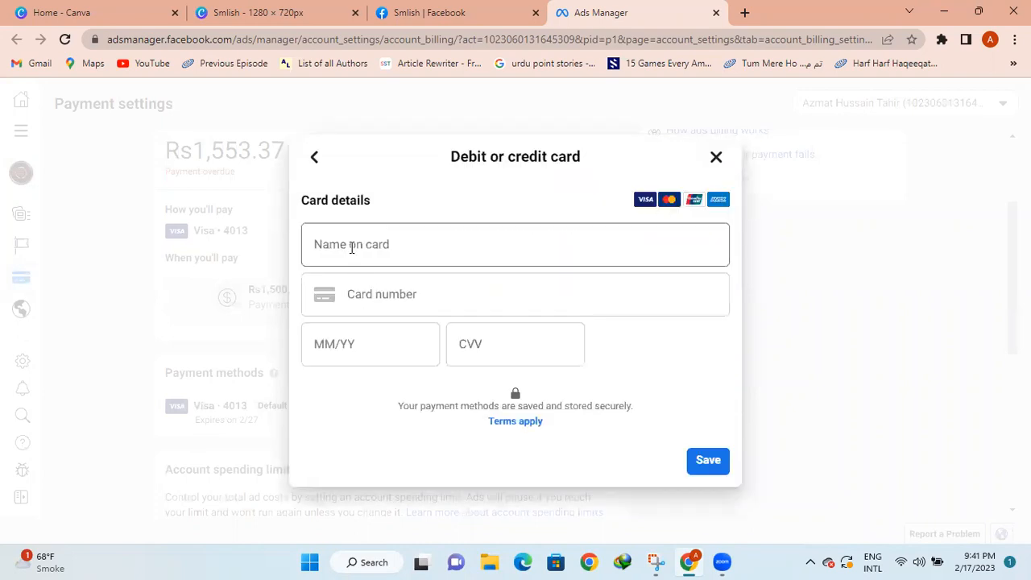
Enter the cardholder's name and the first digits of the card number
left_click(351, 248)
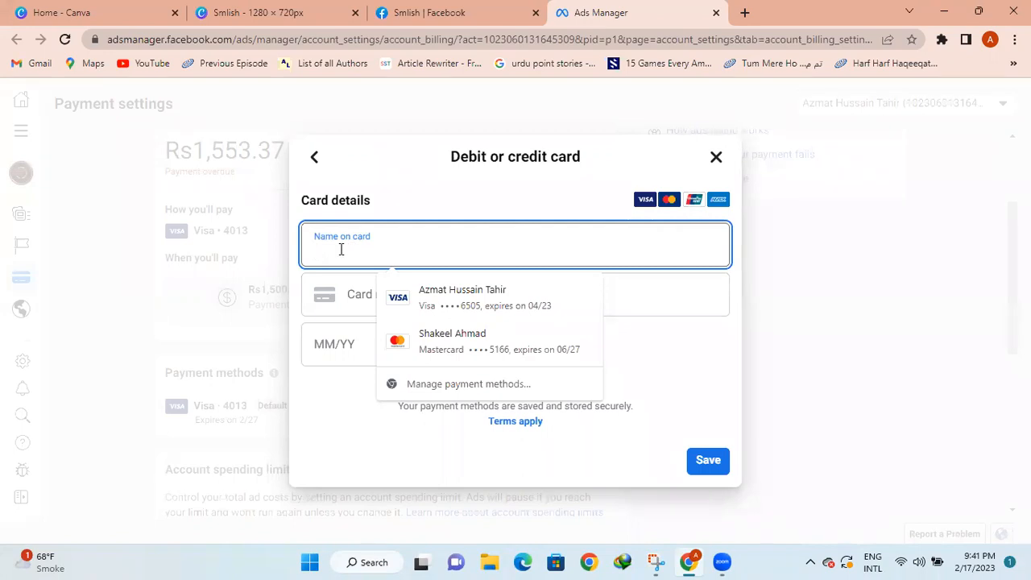
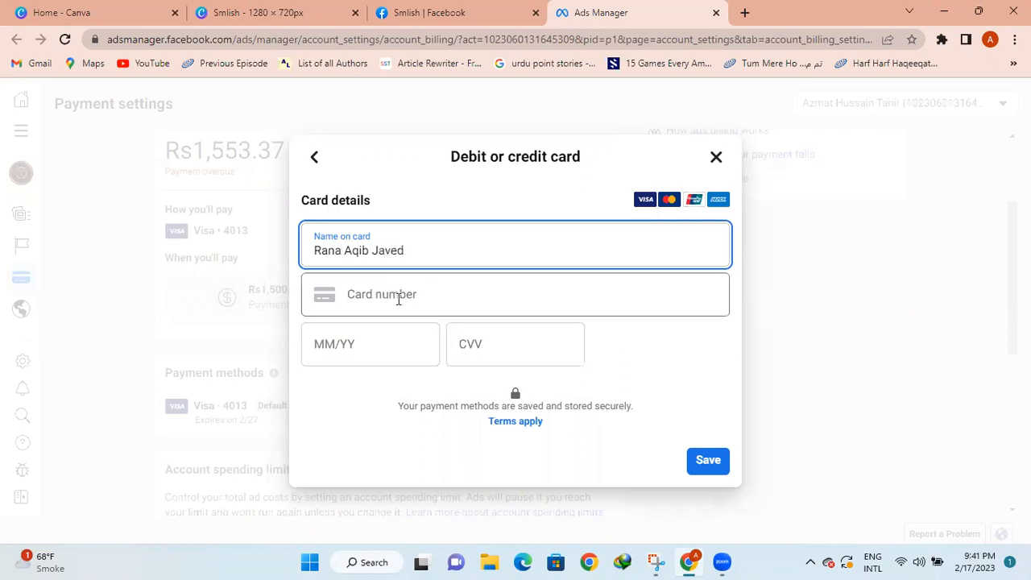
left_click(398, 299)
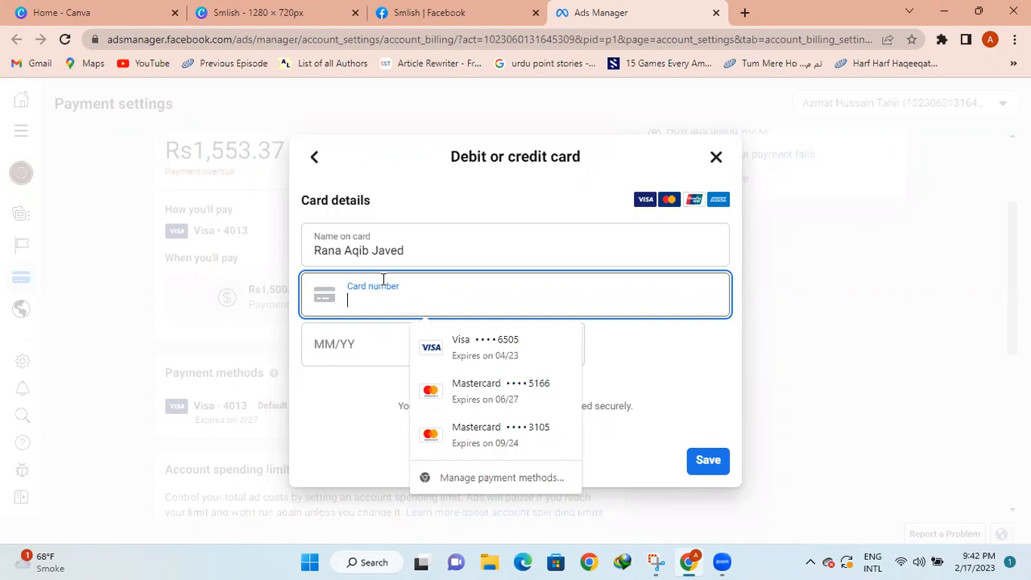
type("46")
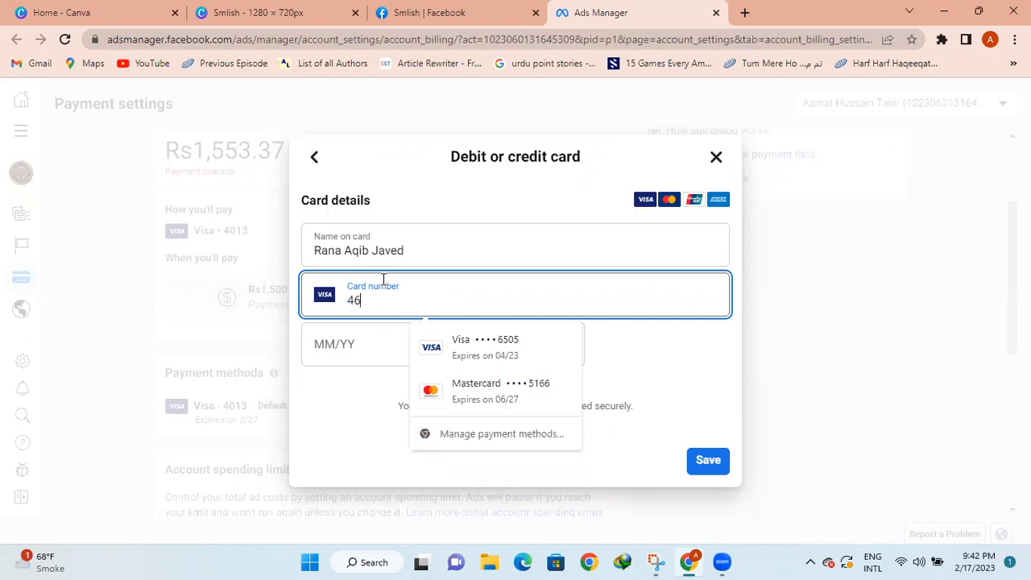
type("4")
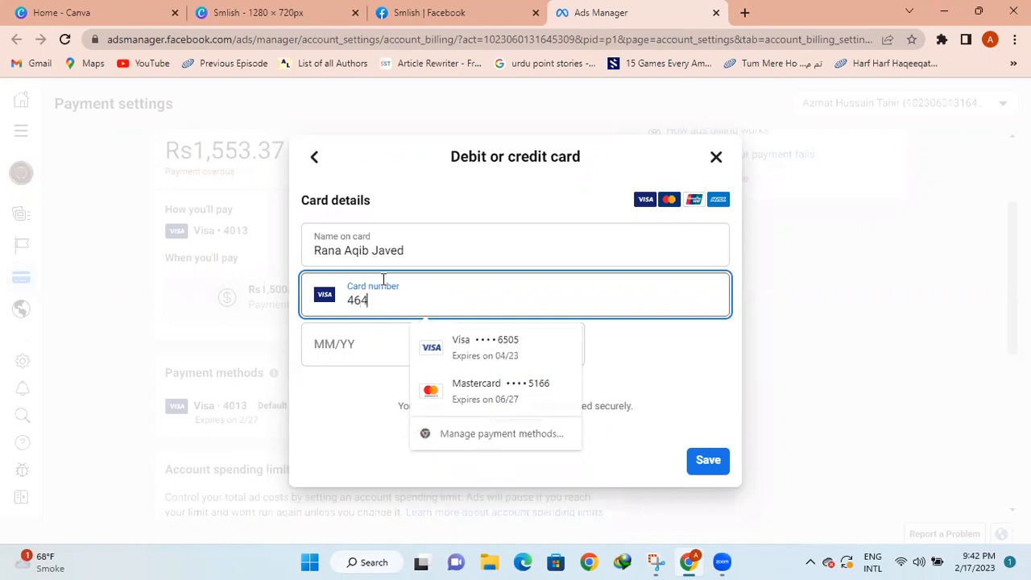
type("9")
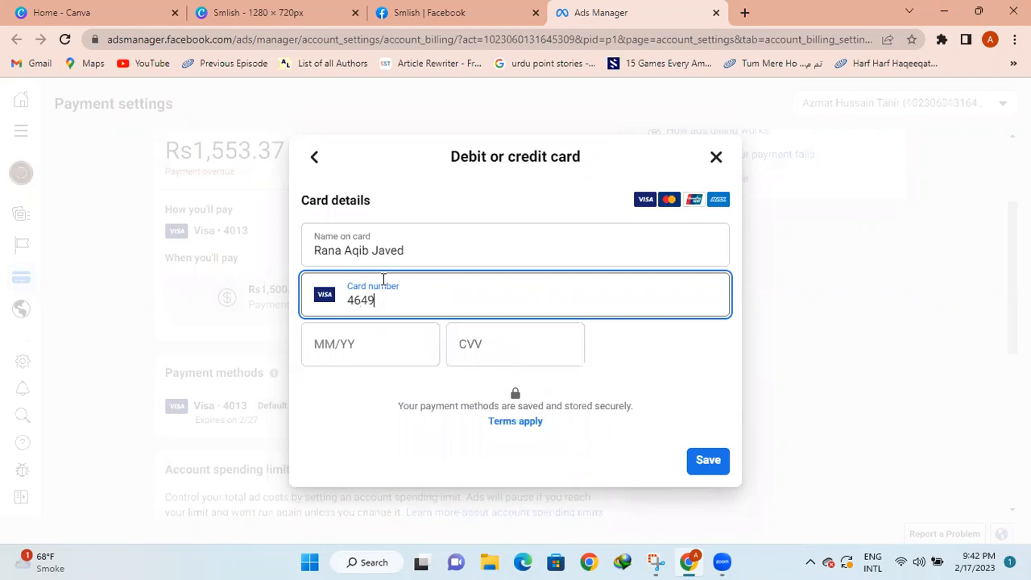
Leave the card form, return to the Smlish page, and boost the How to Earn Money post
left_click(497, 409)
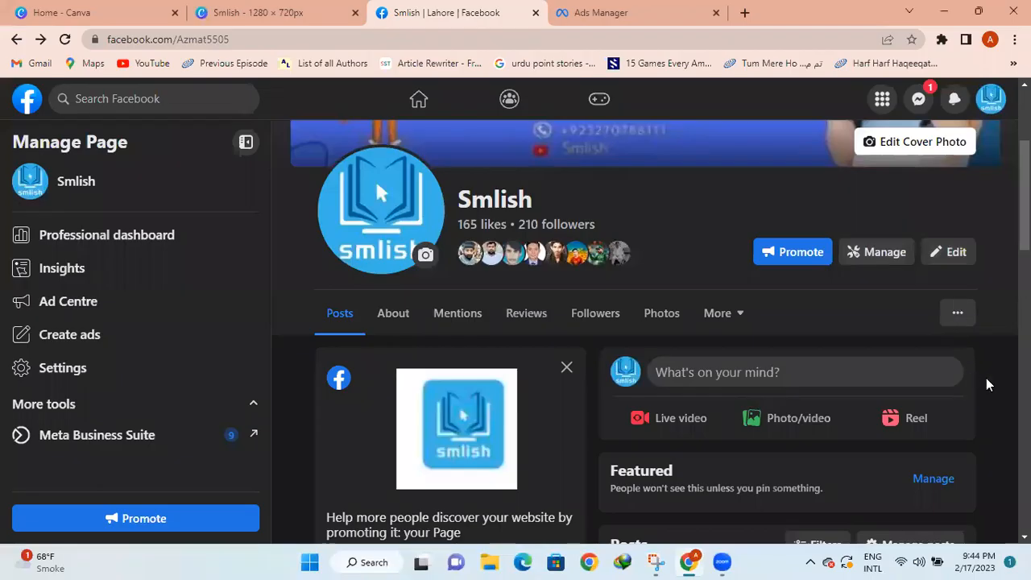
scroll(985, 378, "down", 3)
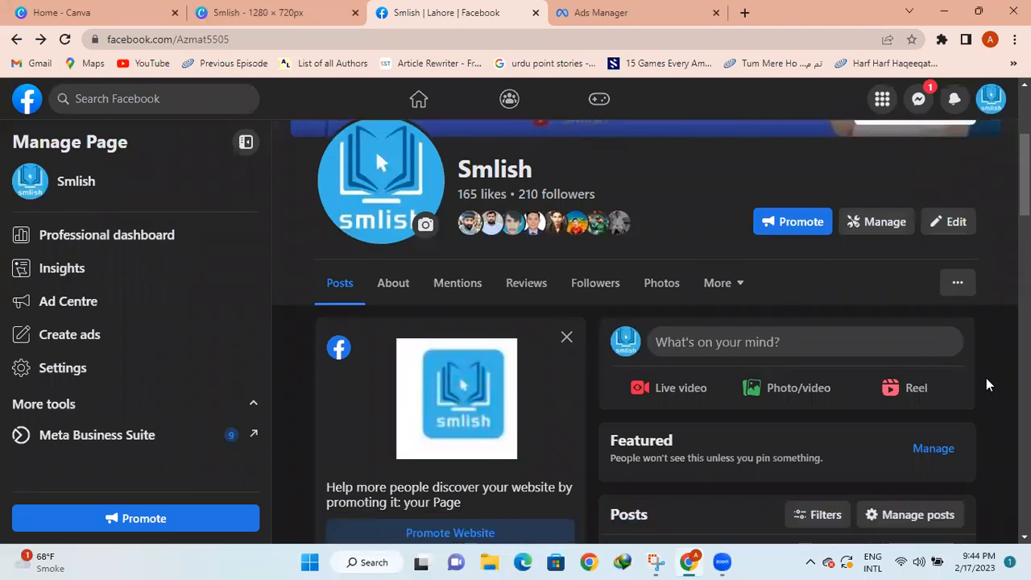
scroll(986, 384, "down", 1)
scroll(985, 384, "down", 2)
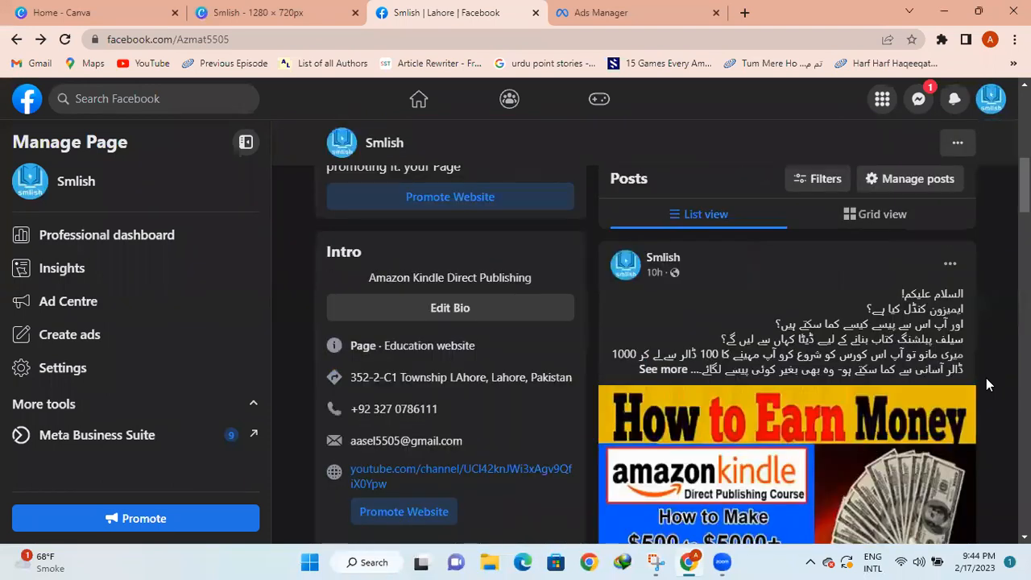
scroll(985, 377, "down", 3)
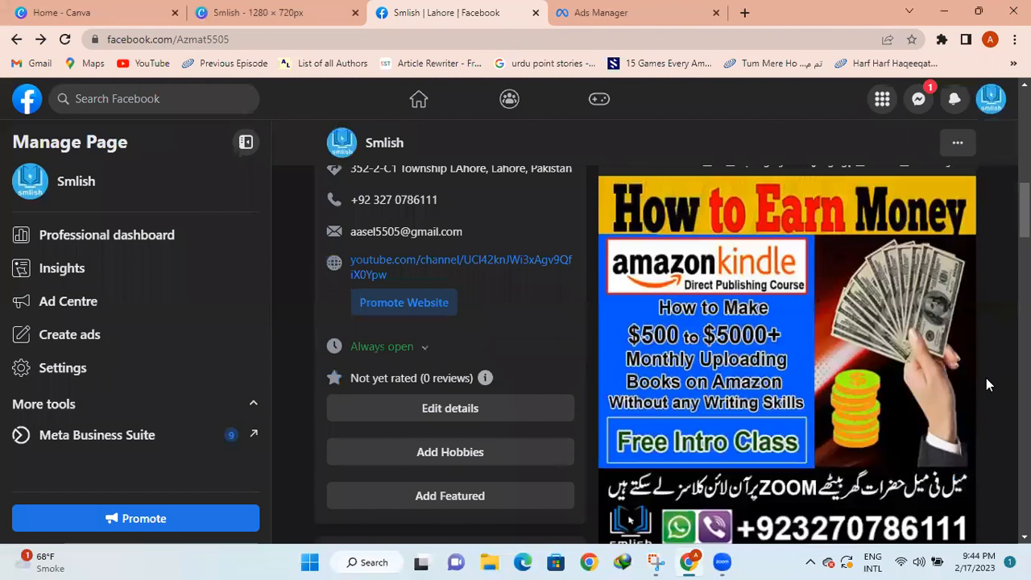
scroll(968, 390, "down", 3)
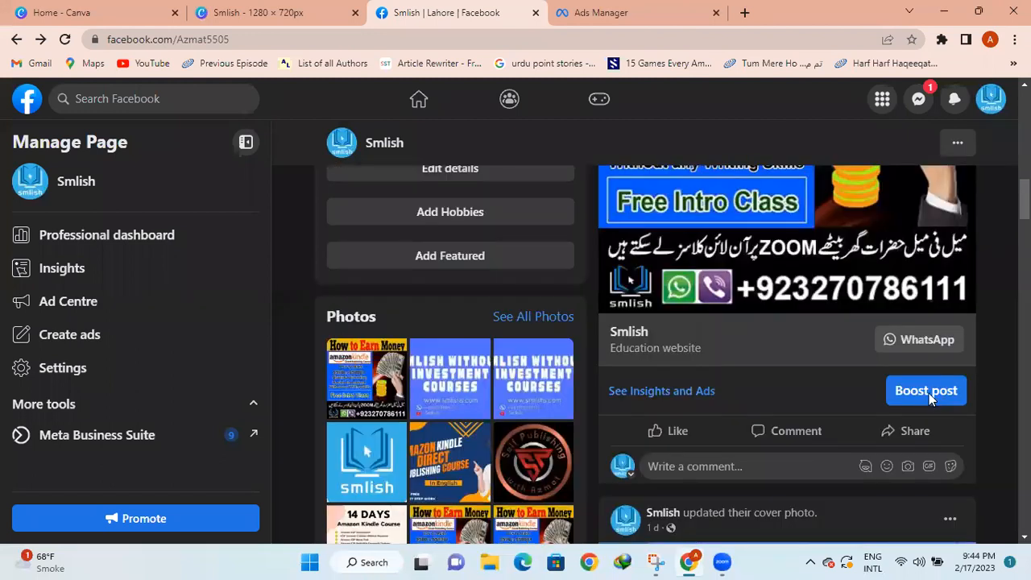
left_click(929, 393)
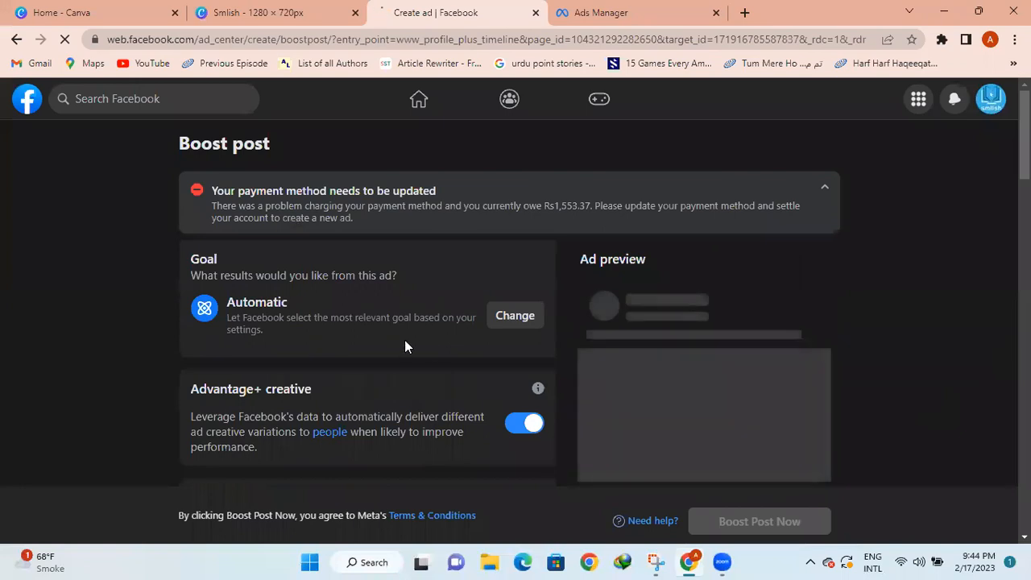
Change the boost's goal from Automatic to Get more messages and save
scroll(106, 320, "down", 1)
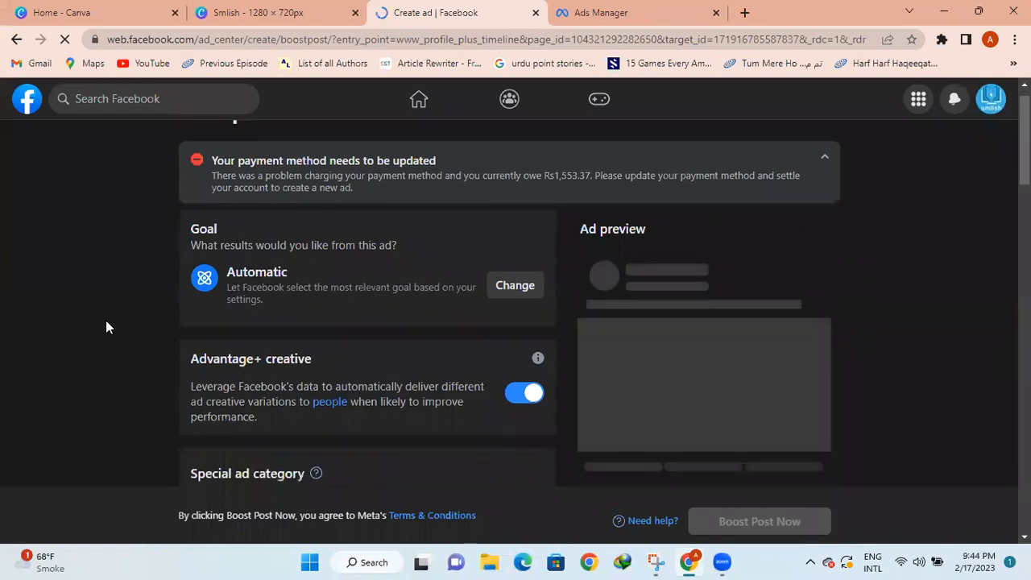
scroll(106, 326, "down", 2)
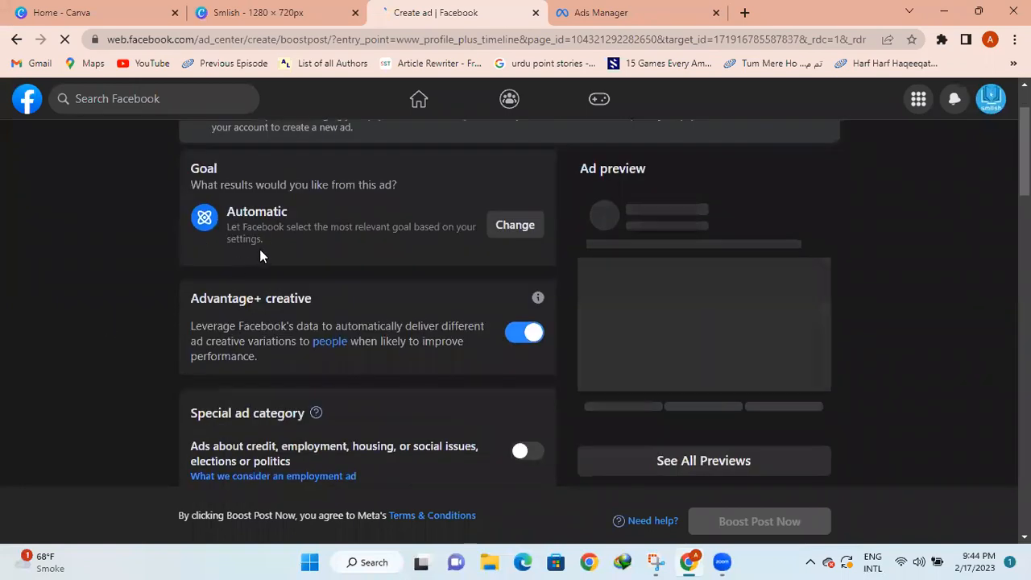
left_click(515, 228)
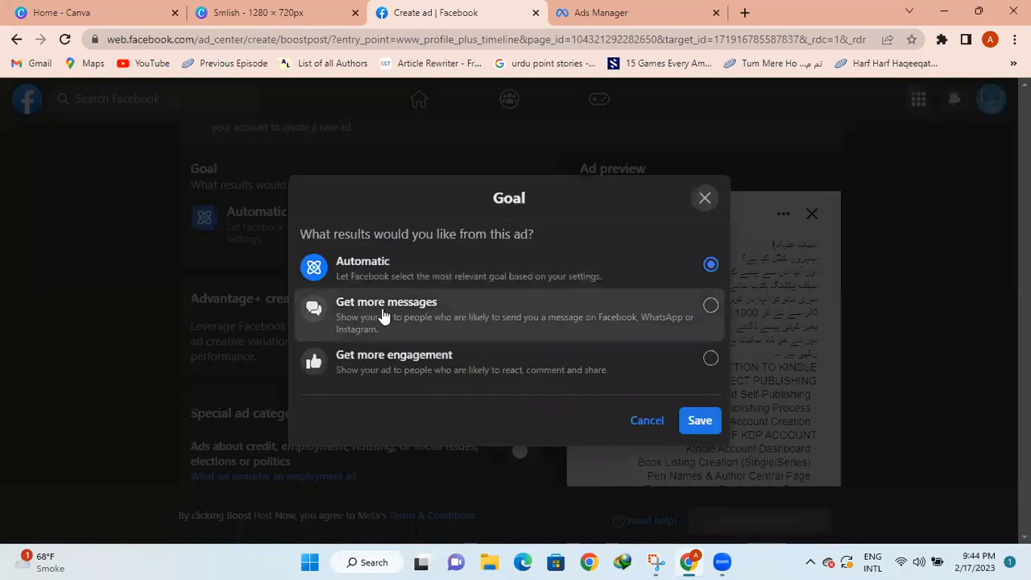
left_click(710, 306)
left_click(699, 420)
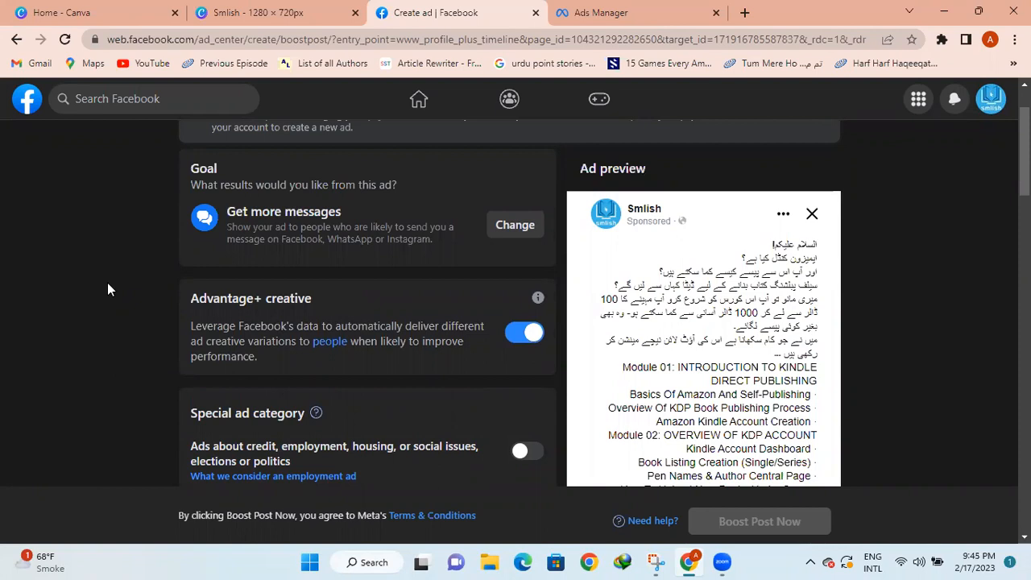
Accept the recommended special ad category on the boost notice
scroll(107, 288, "down", 2)
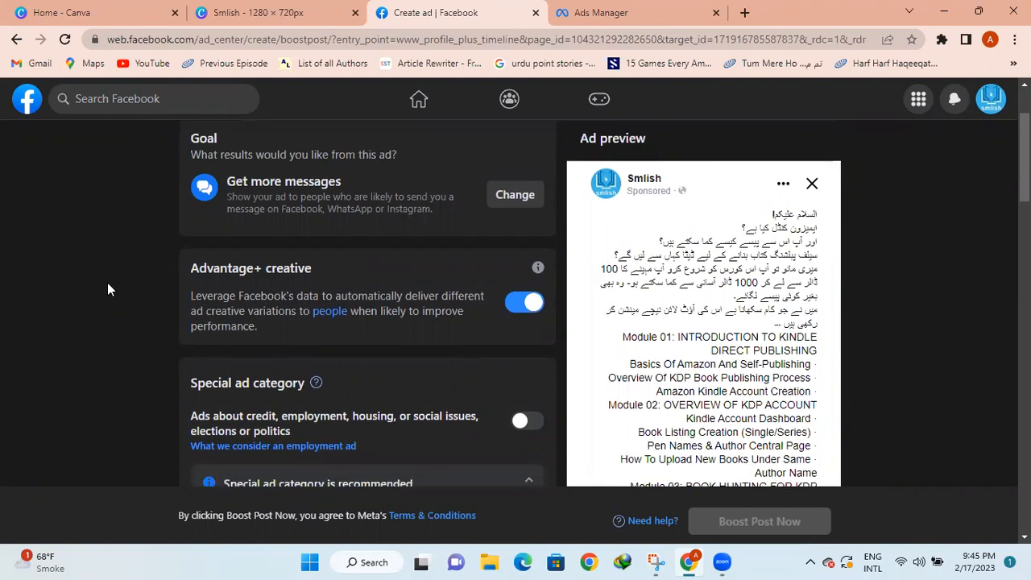
scroll(108, 283, "down", 3)
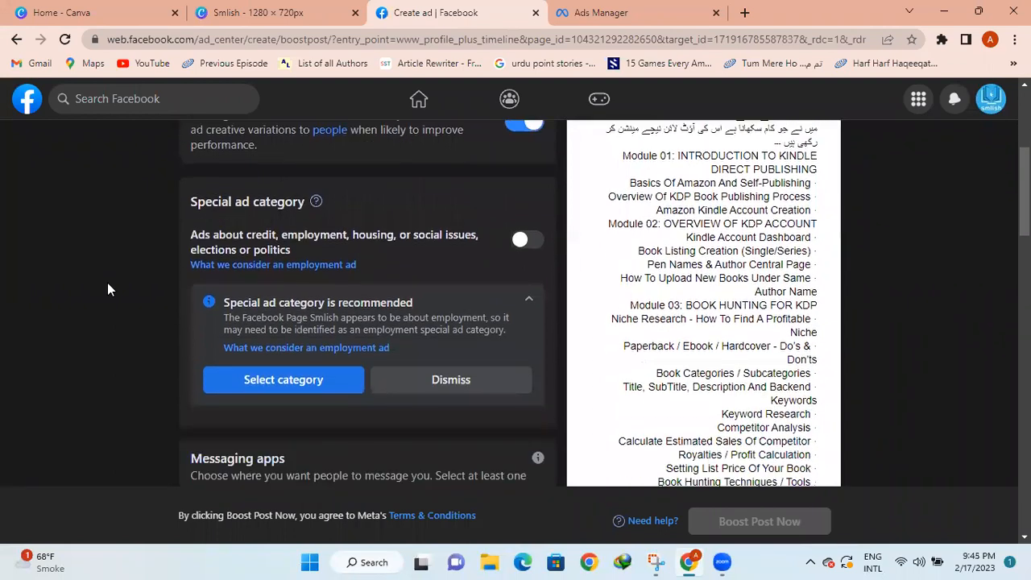
scroll(108, 283, "down", 1)
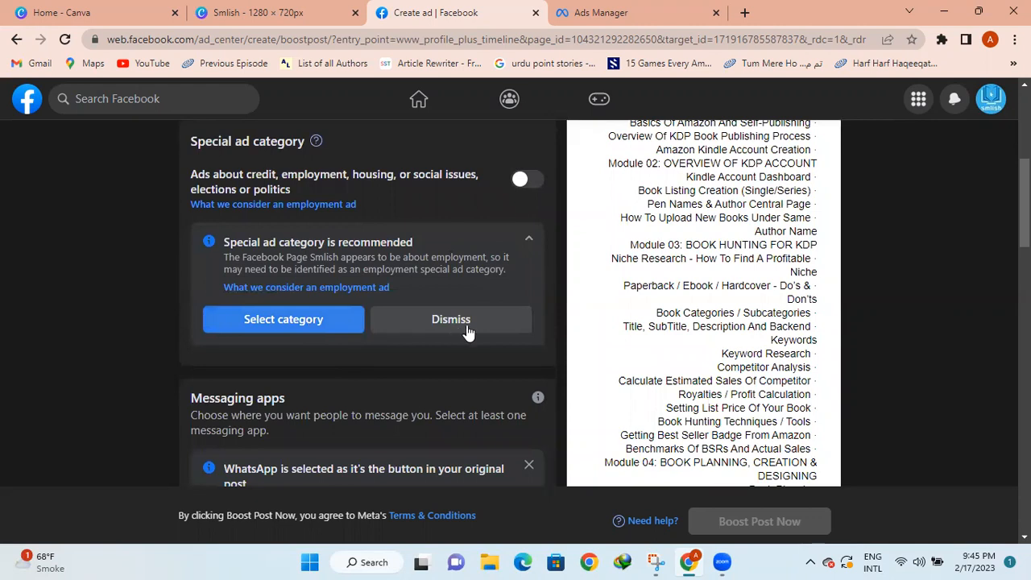
left_click(316, 330)
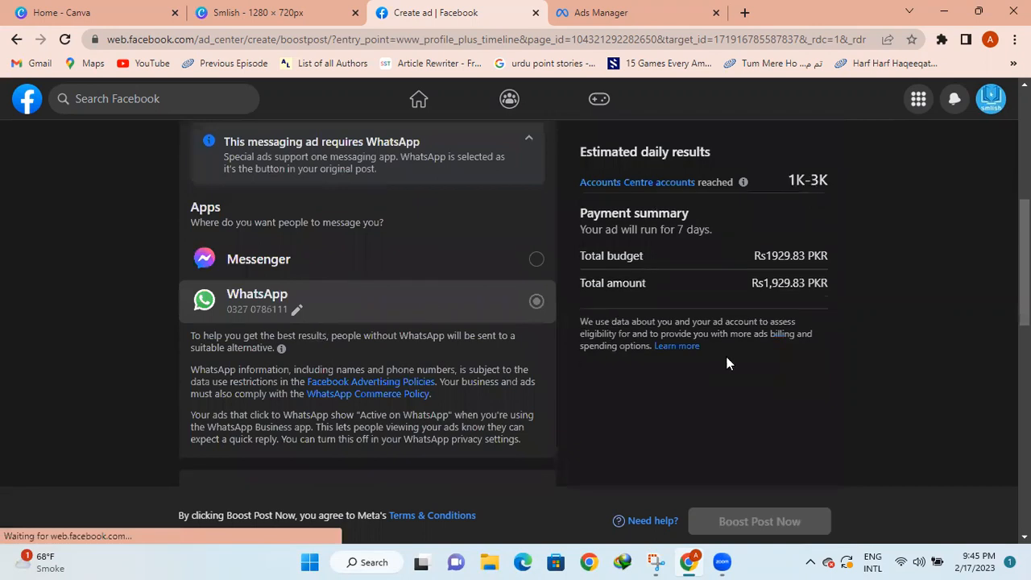
Choose Employment from the ad category list, keeping WhatsApp as the messaging app
scroll(726, 363, "up", 3)
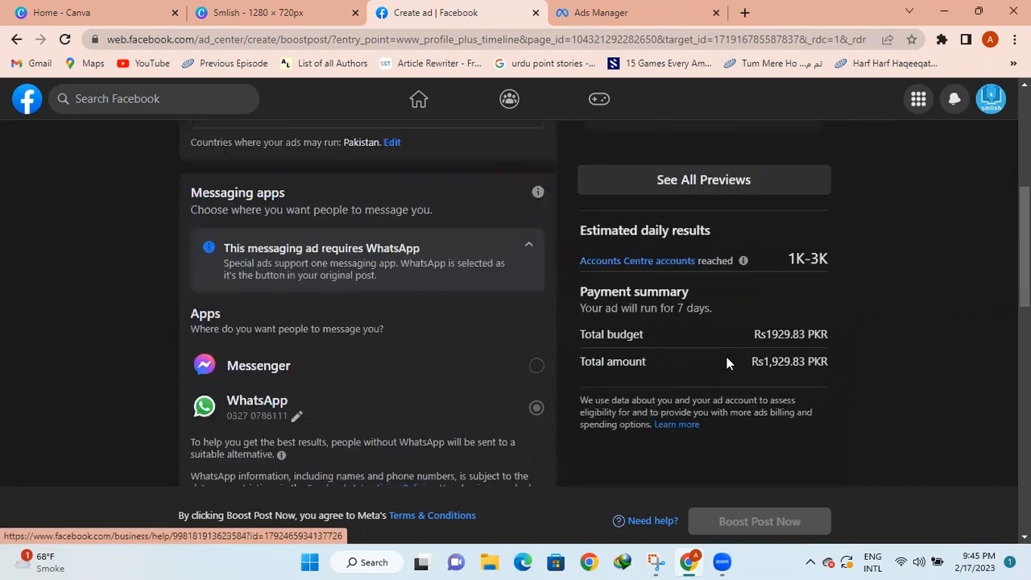
scroll(727, 363, "down", 3)
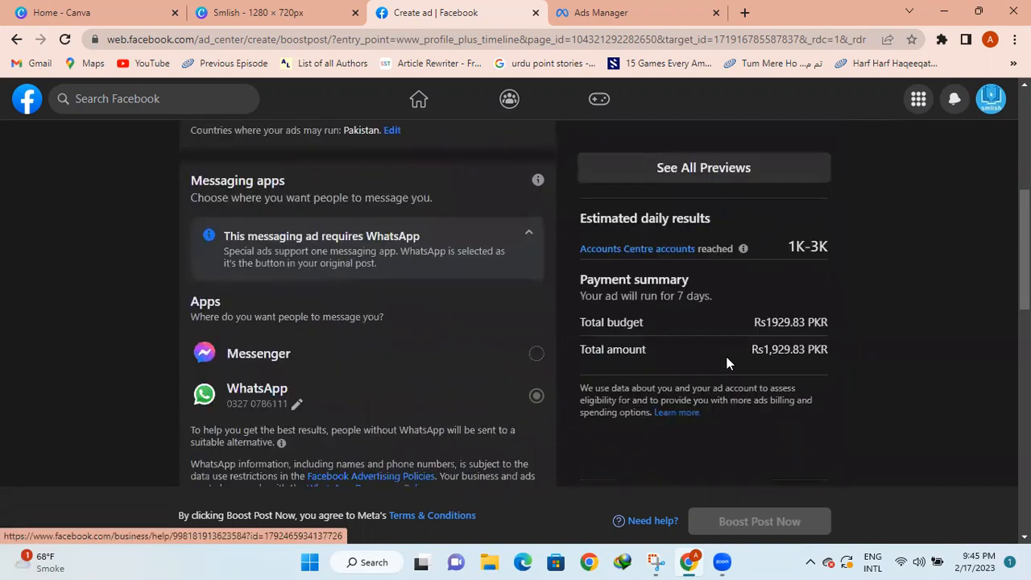
scroll(727, 363, "up", 3)
scroll(726, 363, "up", 1)
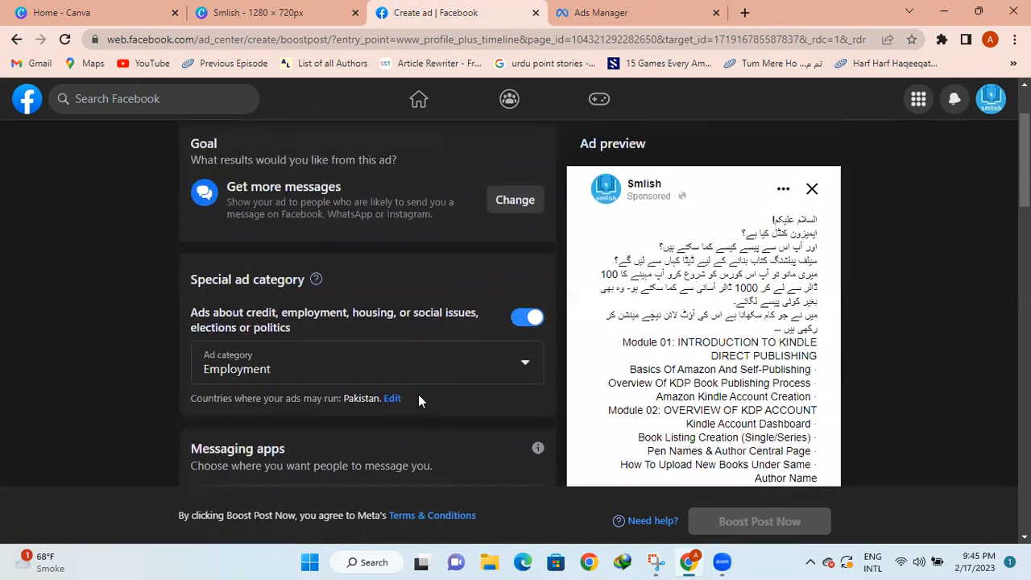
left_click(473, 367)
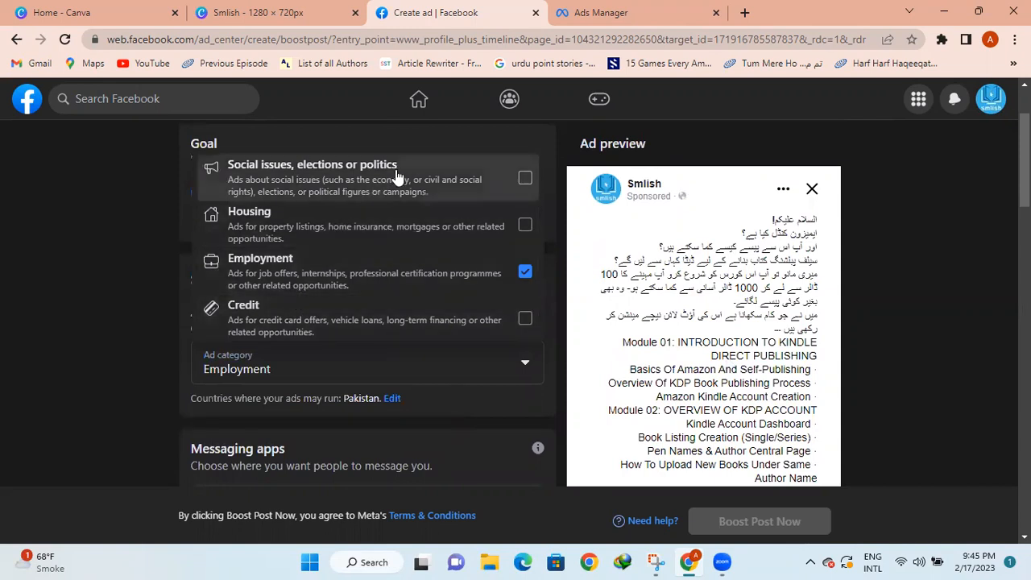
left_click(80, 352)
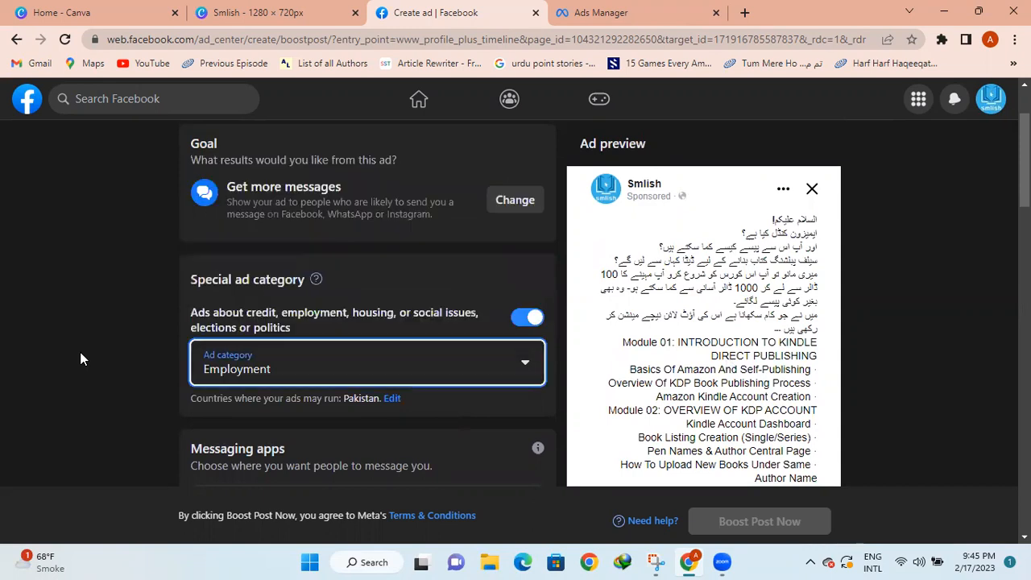
key("Down")
key("Down")
key("Down")
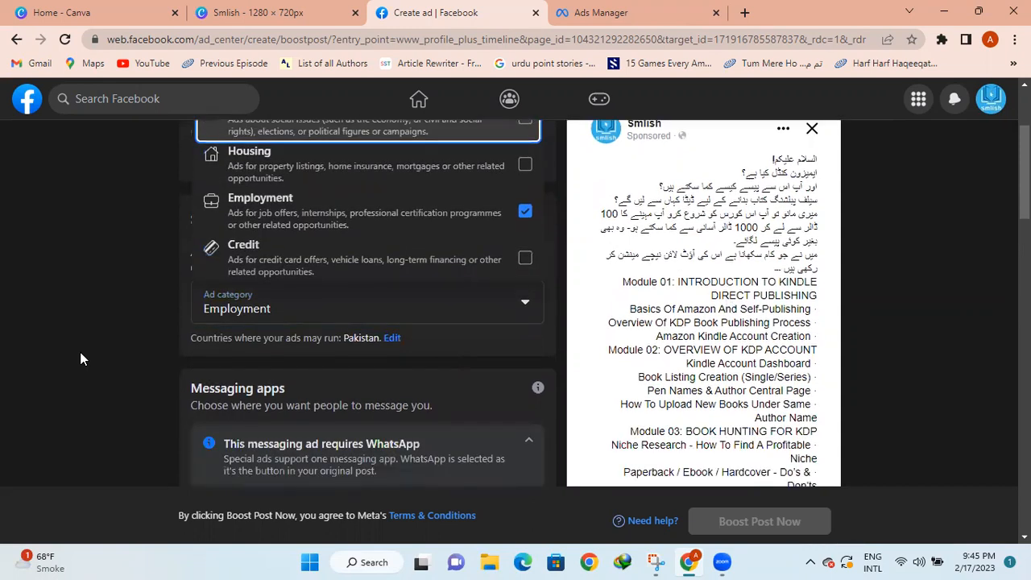
left_click(80, 352)
key("Down")
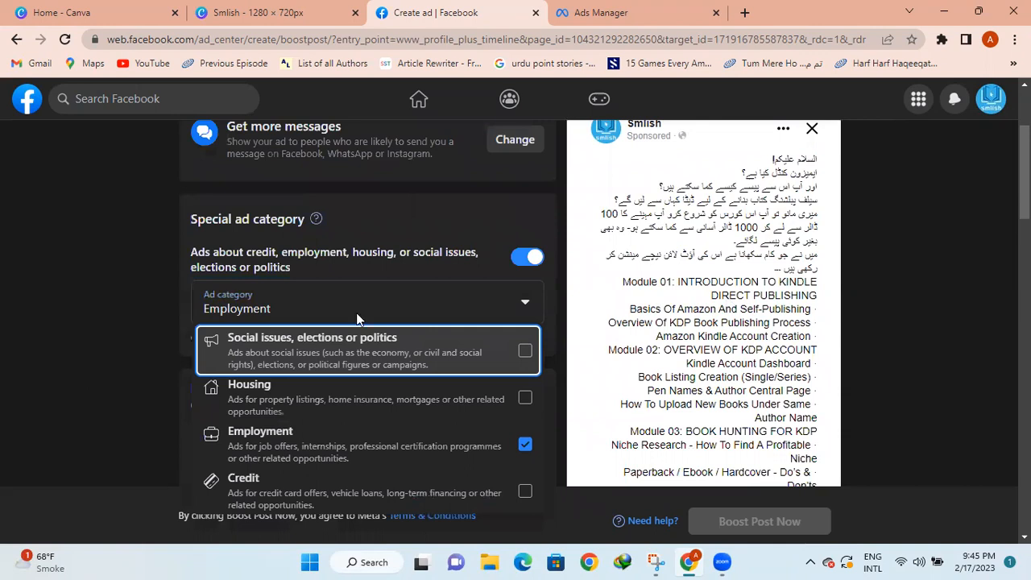
scroll(367, 306, "down", 5)
Open Audience details in Edit audience, showing gender All and ages 18 to 65+
scroll(367, 306, "down", 3)
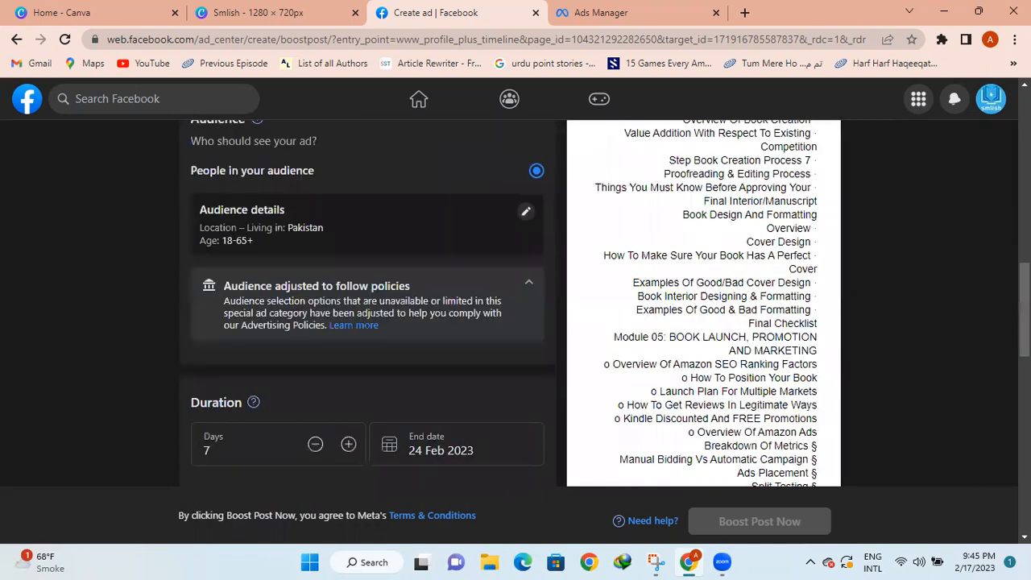
scroll(367, 306, "up", 1)
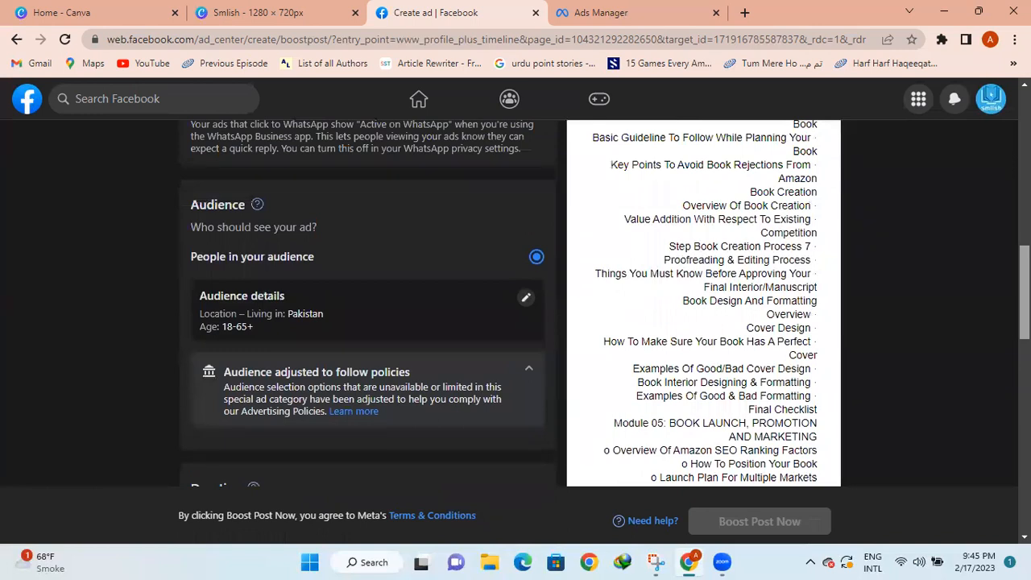
scroll(367, 306, "up", 2)
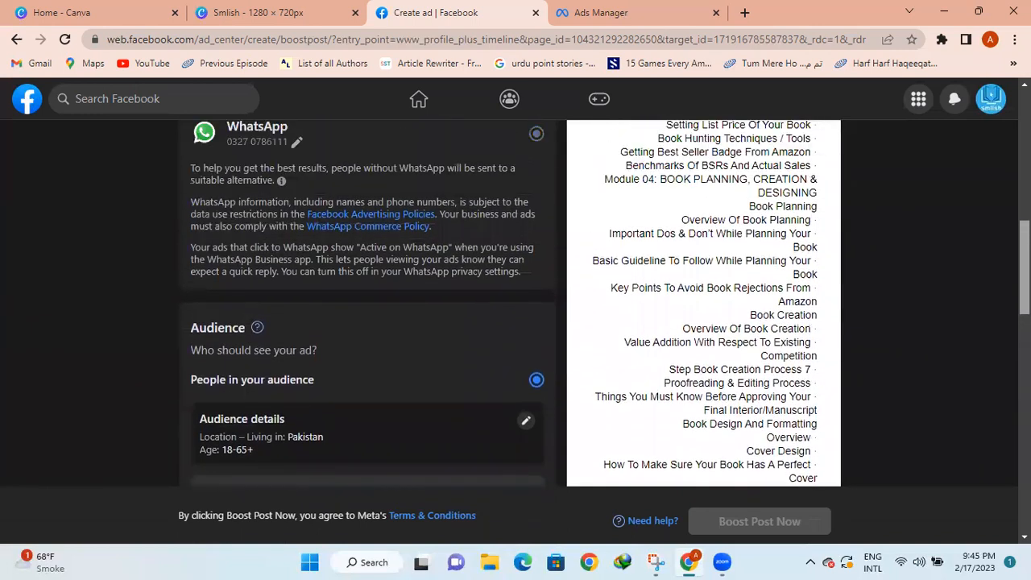
scroll(562, 380, "up", 2)
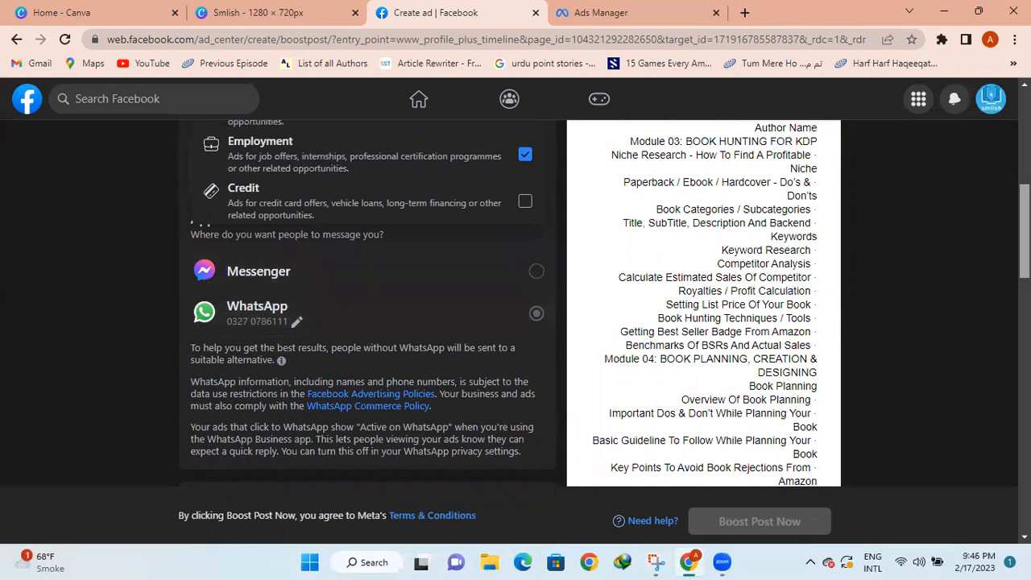
scroll(1022, 241, "down", 3)
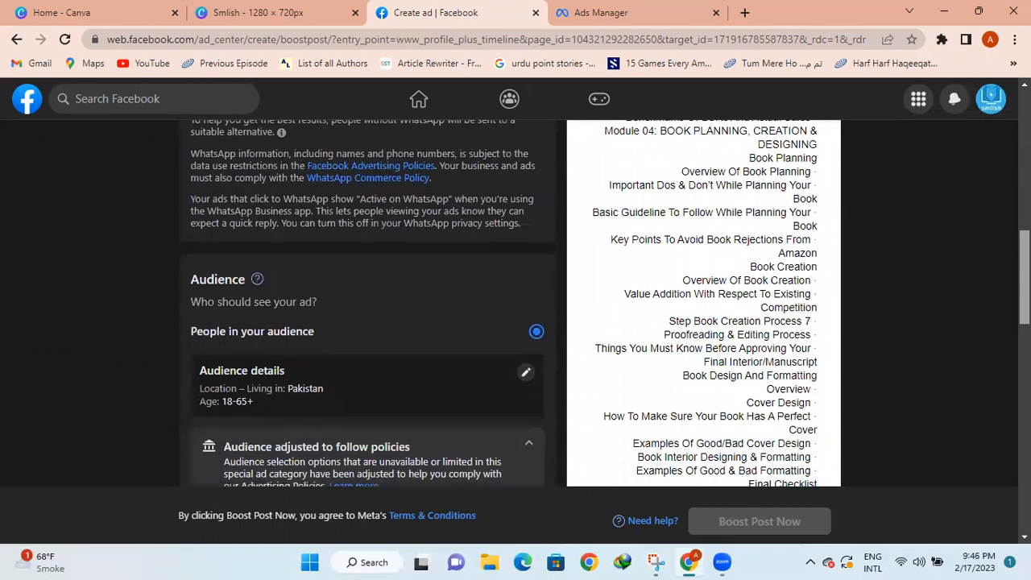
scroll(618, 347, "down", 1)
left_click(525, 263)
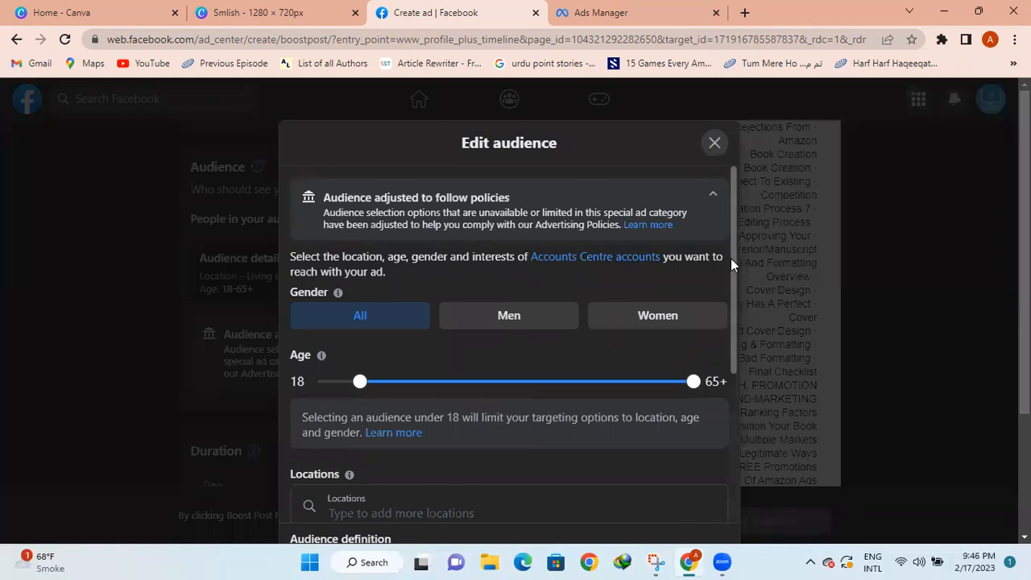
Lower the upper age limit from 65+ to 40, giving ages 18–40
left_click_drag(730, 258, 518, 311)
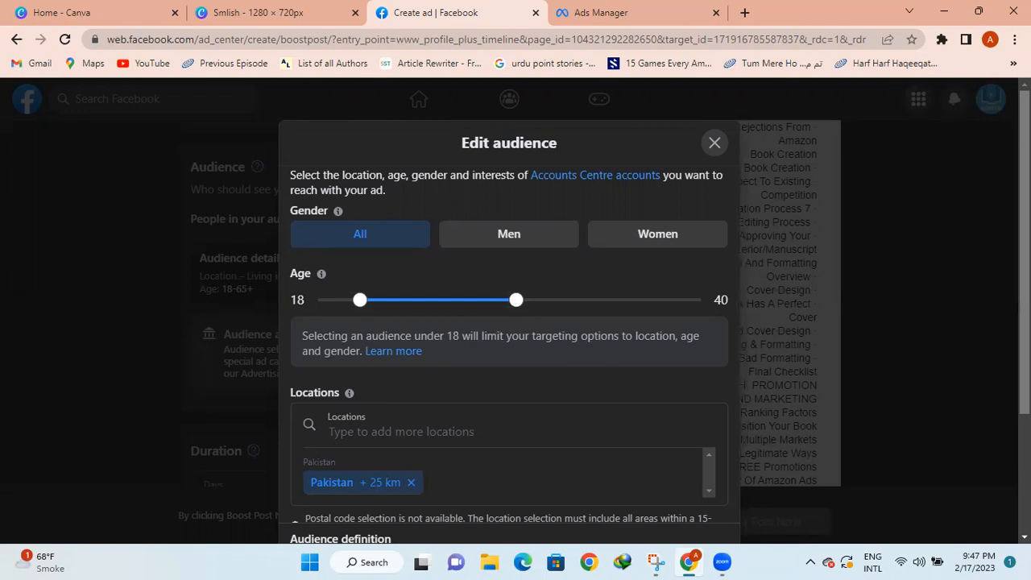
scroll(624, 394, "down", 2)
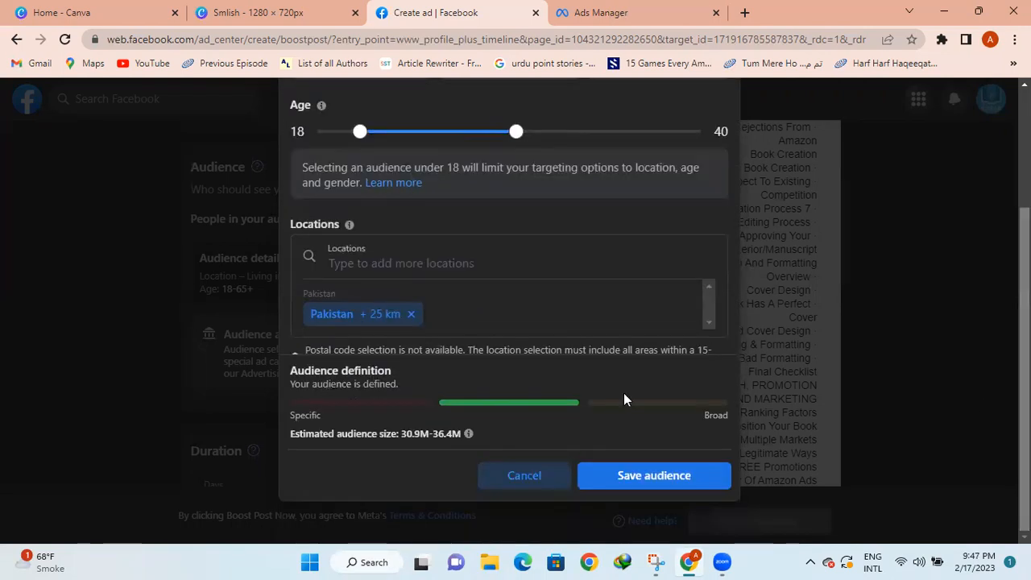
Remove Pakistan, add Johar Town Lahore via 'lahore johr', and set a 7 km radius
left_click(411, 320)
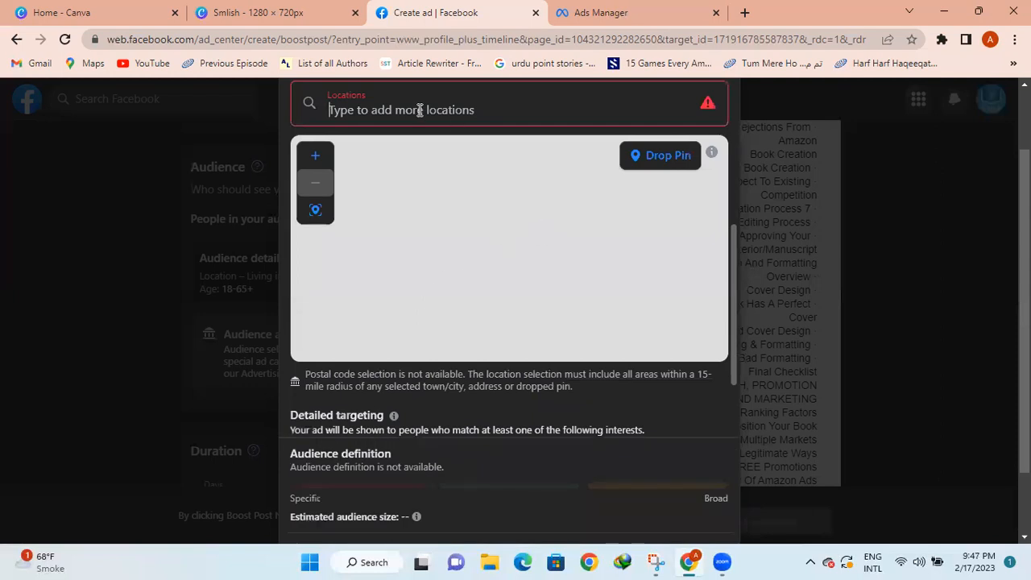
type("l")
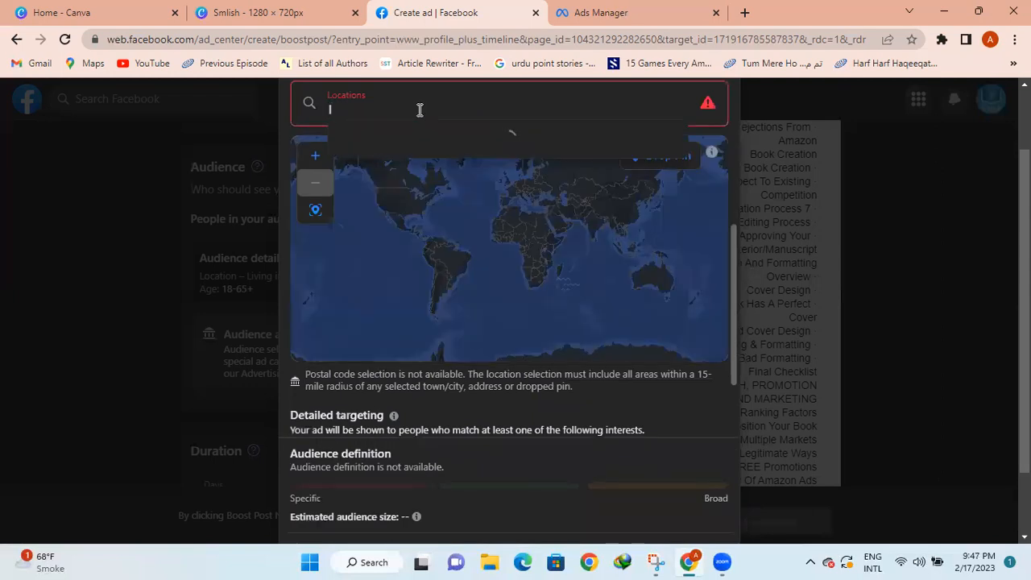
type("ahore")
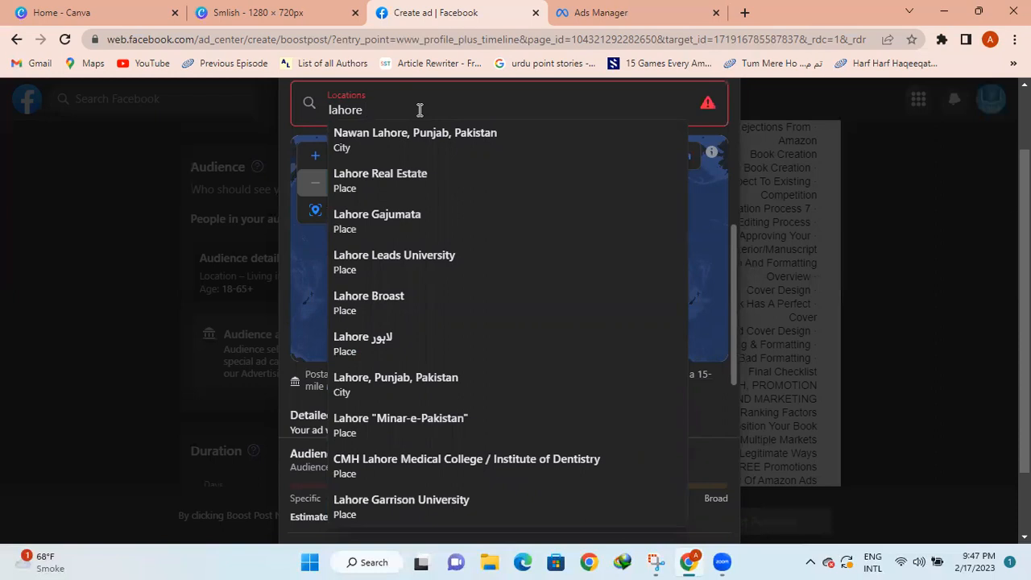
type("johr")
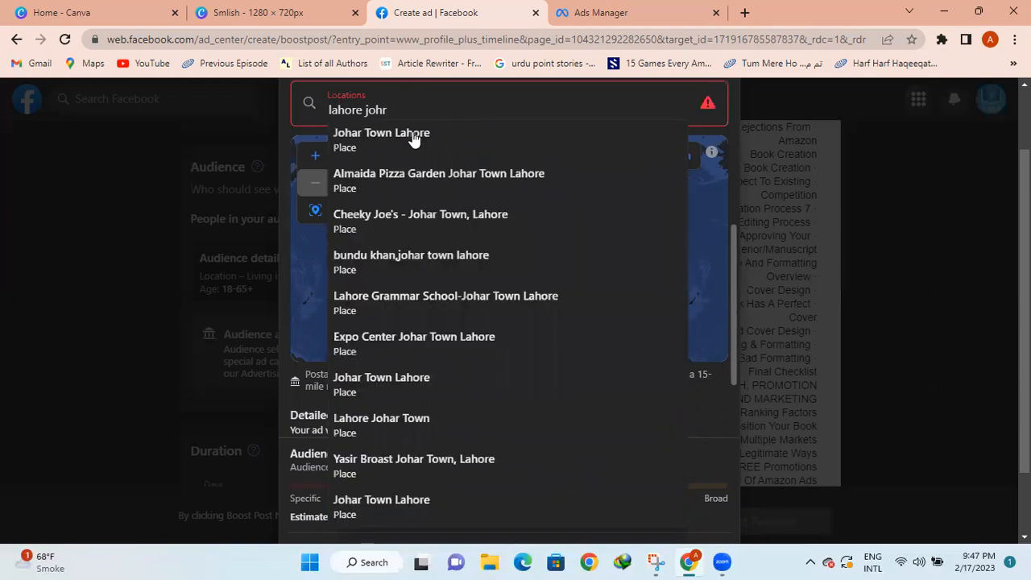
left_click(394, 148)
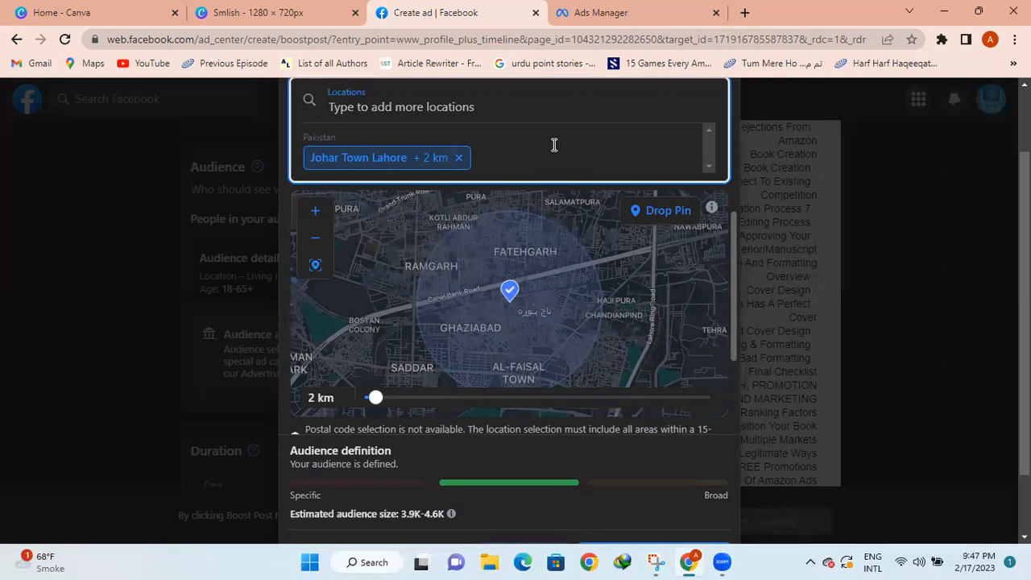
left_click_drag(374, 400, 393, 399)
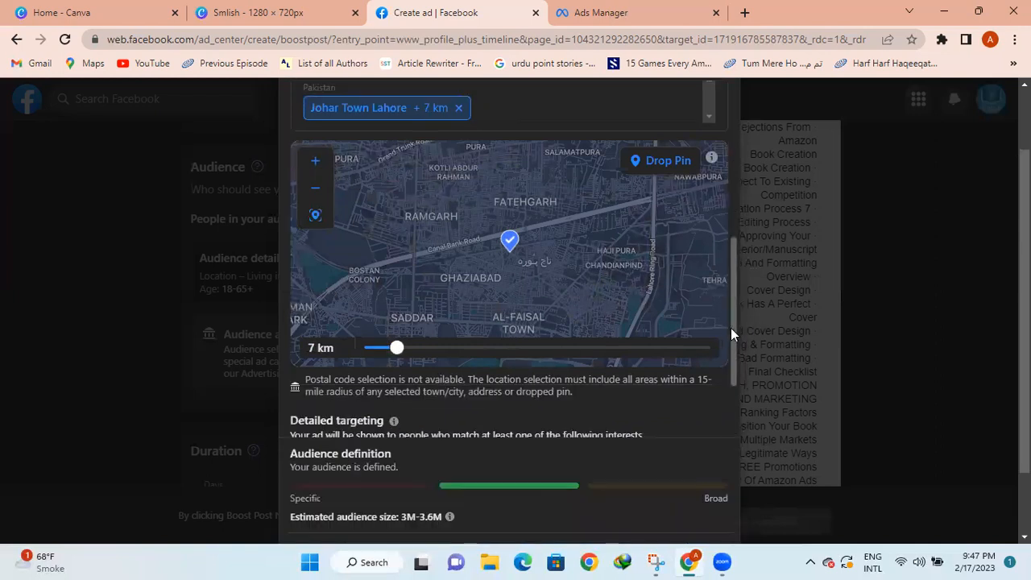
scroll(732, 354, "down", 3)
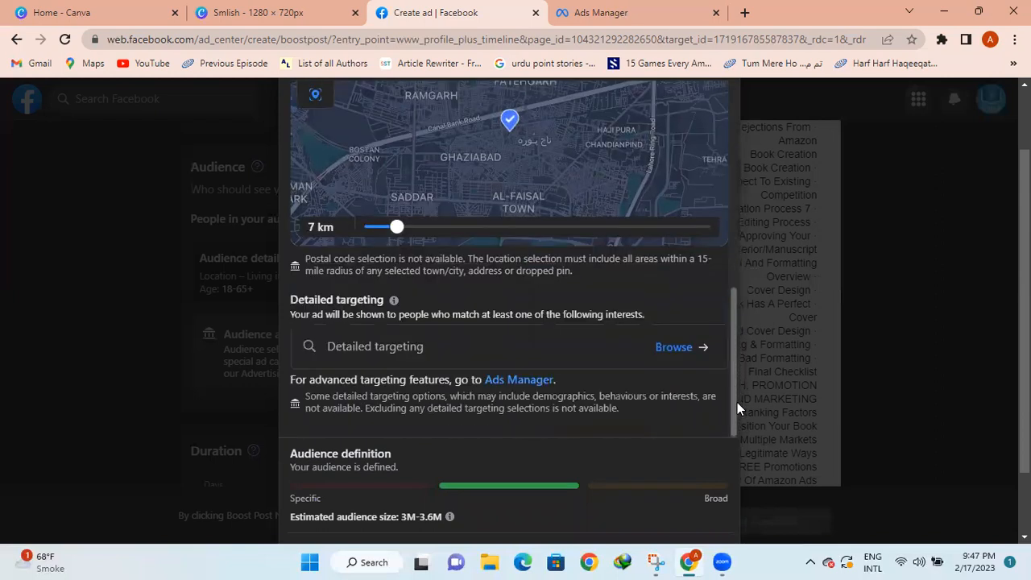
left_click_drag(737, 386, 727, 268)
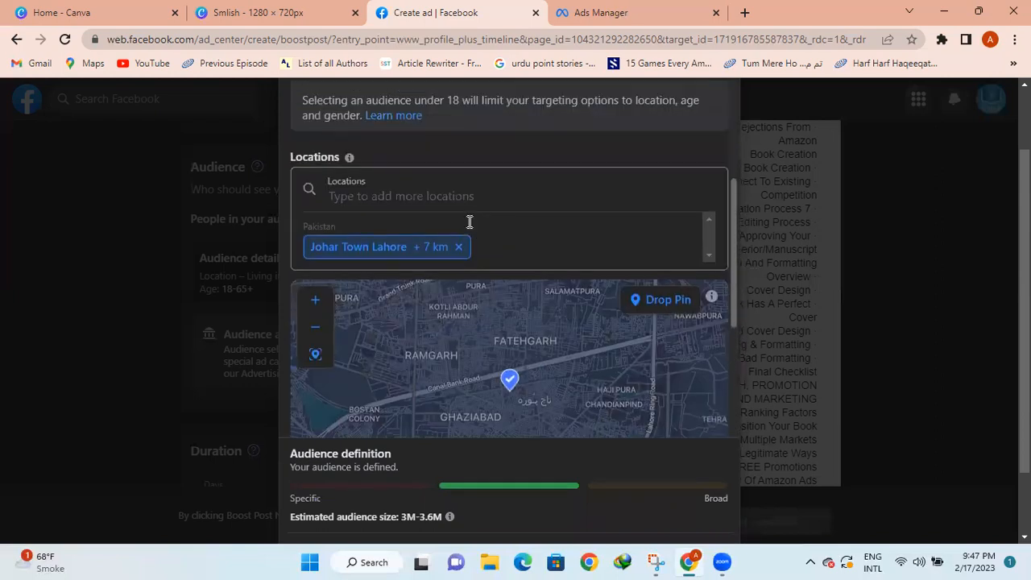
left_click(442, 198)
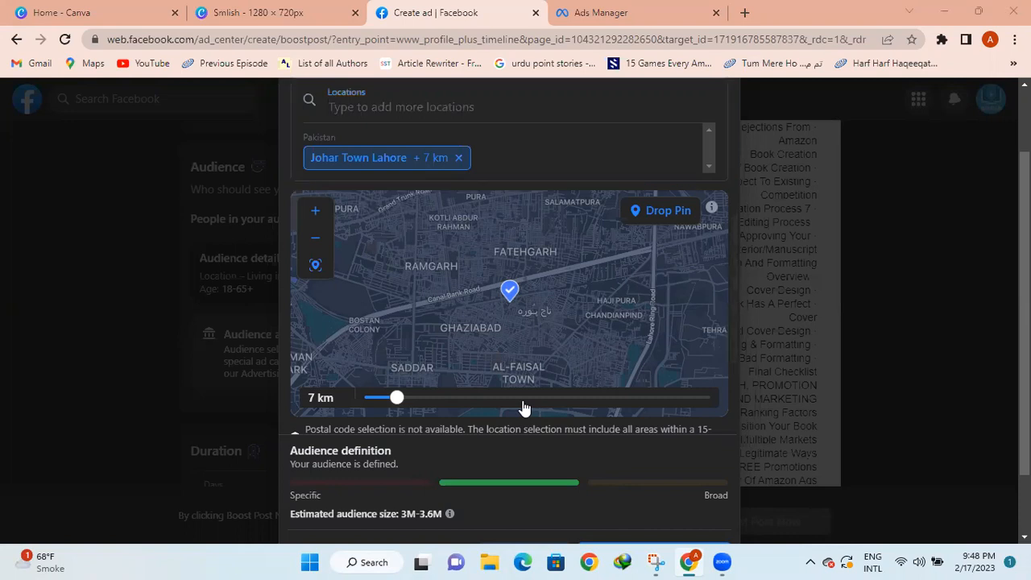
Search 'jehla' and add Jehlam as a location with a 2 km radius
left_click(437, 109)
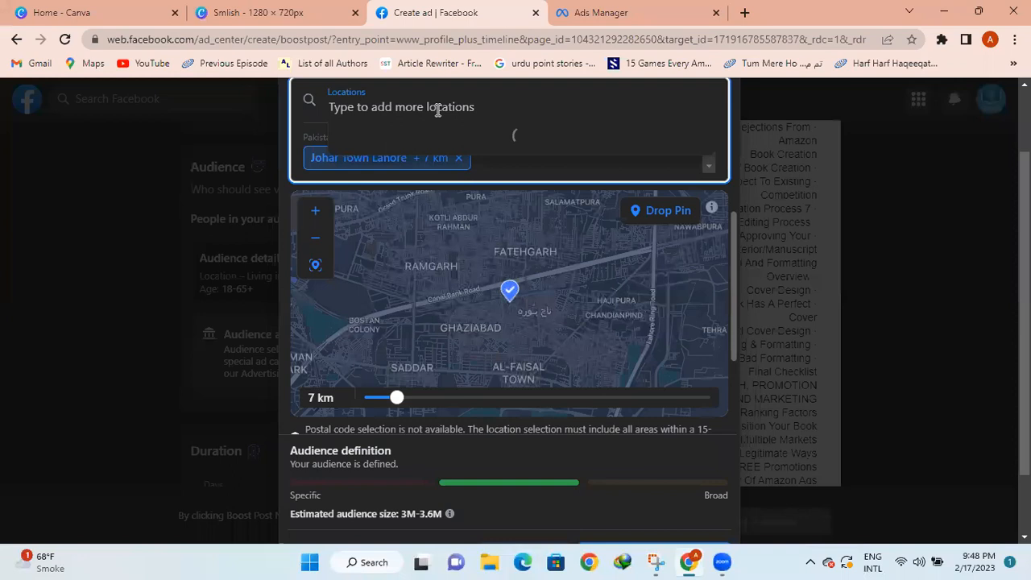
type("jehl")
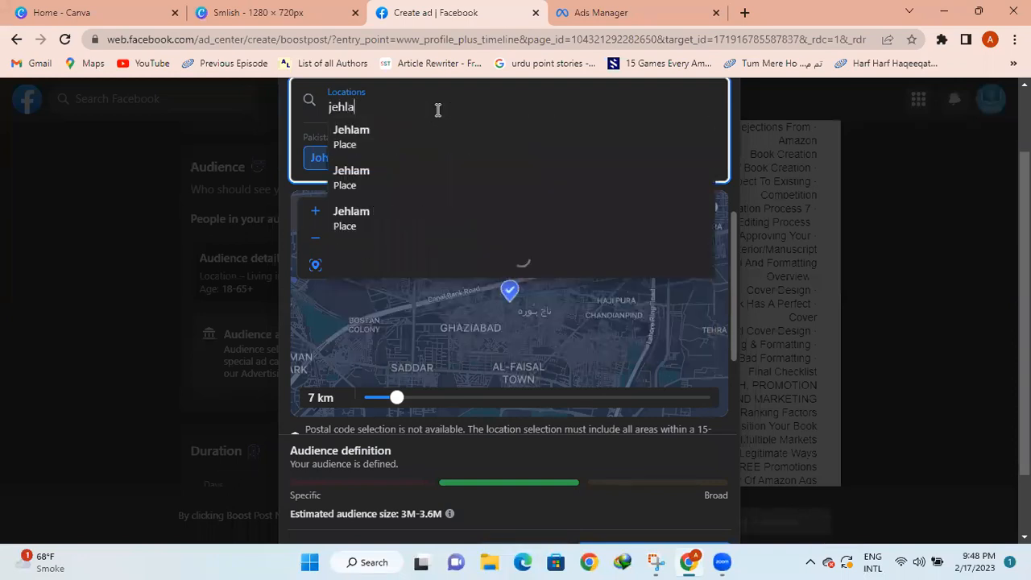
type("a")
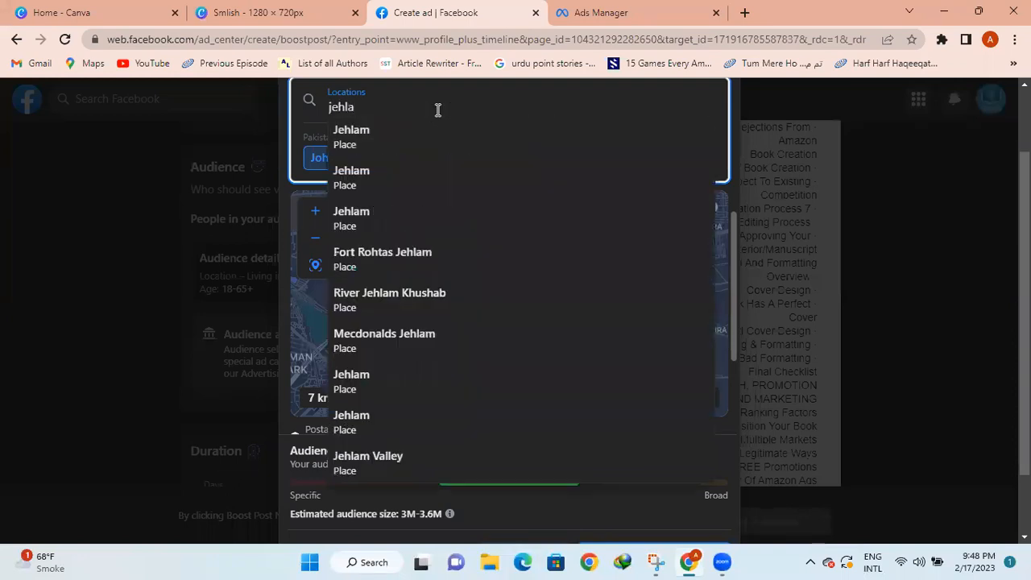
left_click(392, 150)
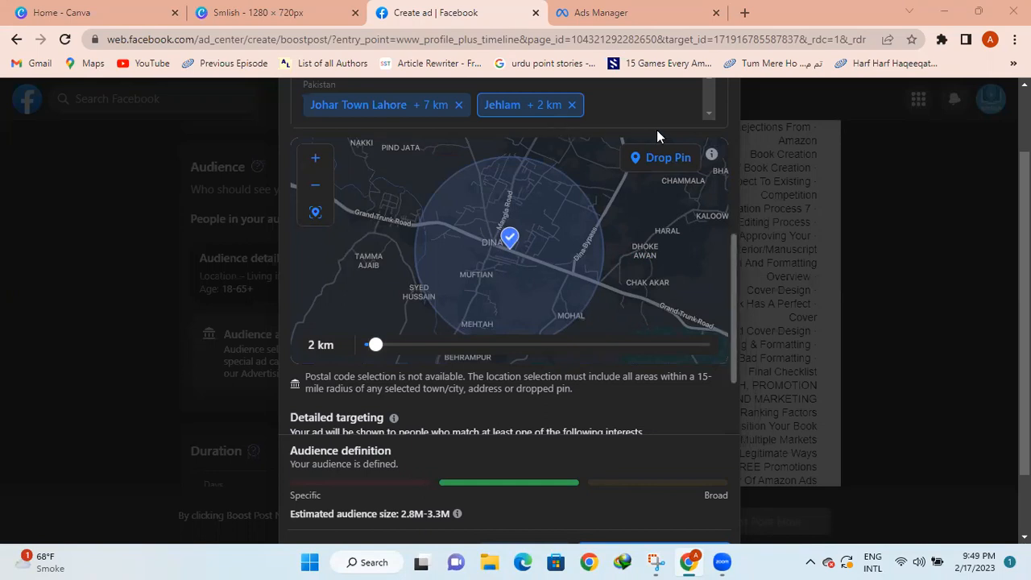
scroll(363, 187, "up", 3)
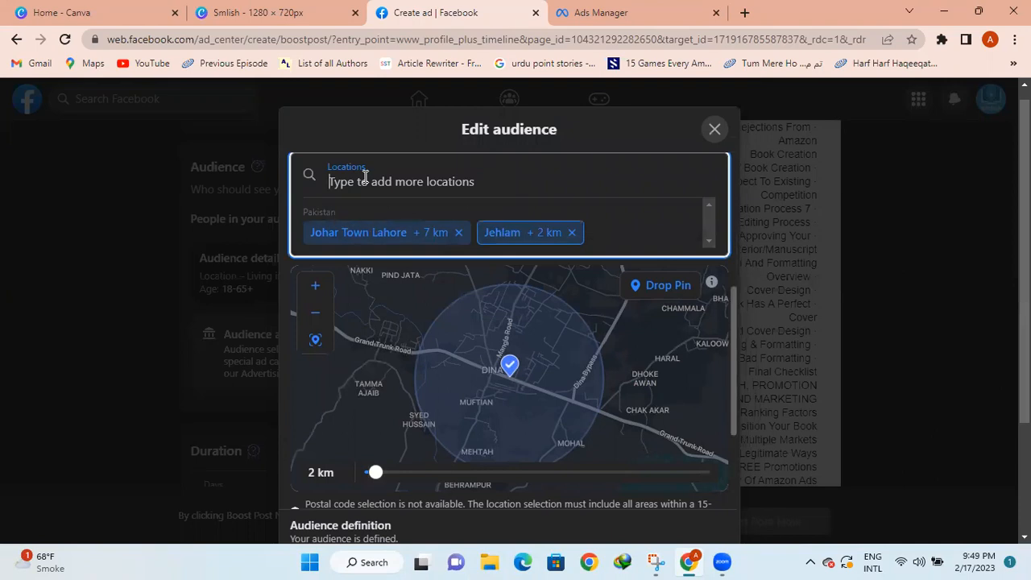
Search 'defence lahore', add Defence Lahore and set its radius to 7 km
type("def")
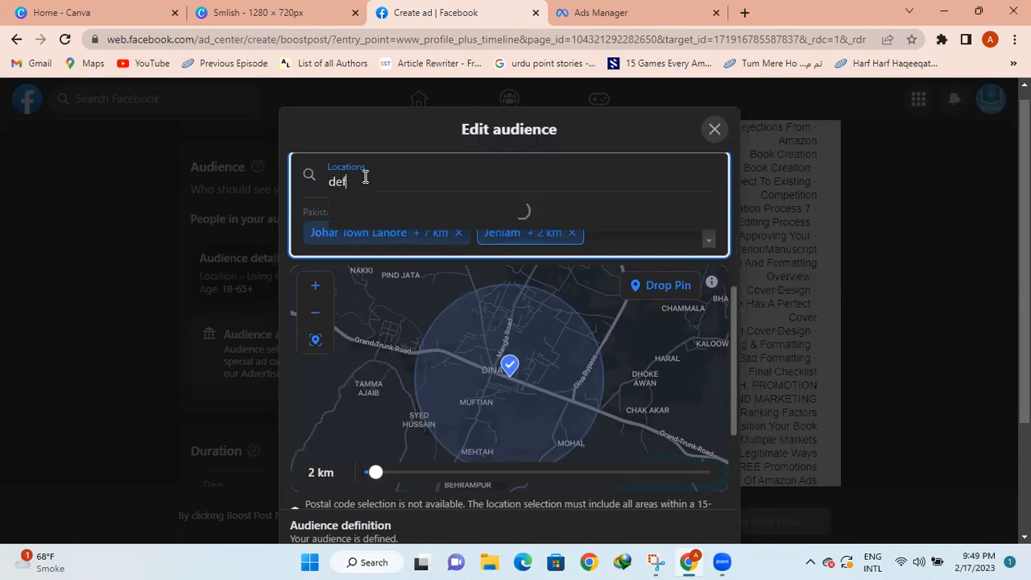
type("ence lahore")
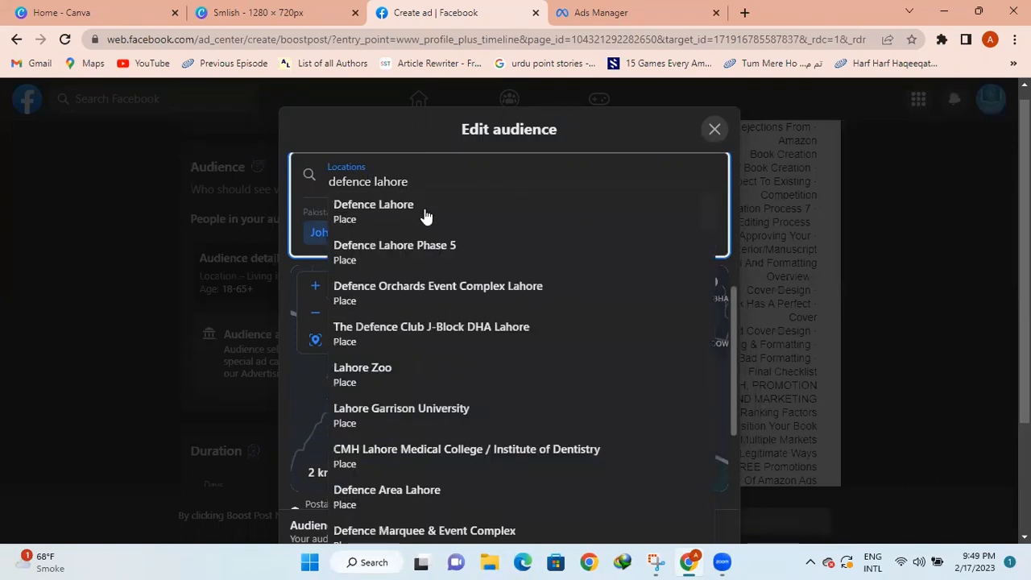
left_click(439, 217)
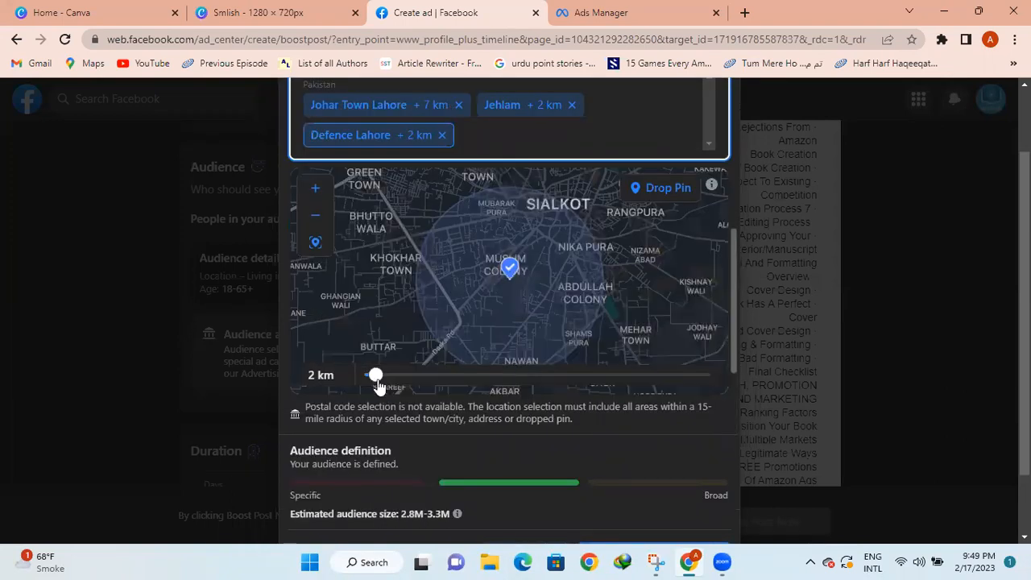
left_click_drag(376, 375, 392, 382)
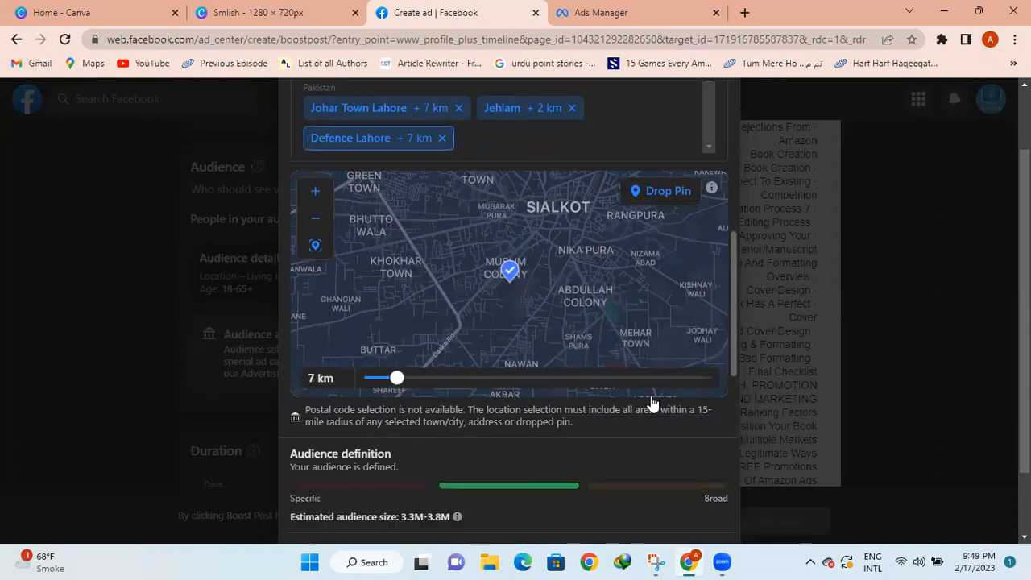
mouse_move(1024, 311)
left_mouse_down()
mouse_move(1025, 371)
mouse_move(1024, 253)
mouse_move(1025, 304)
left_mouse_up()
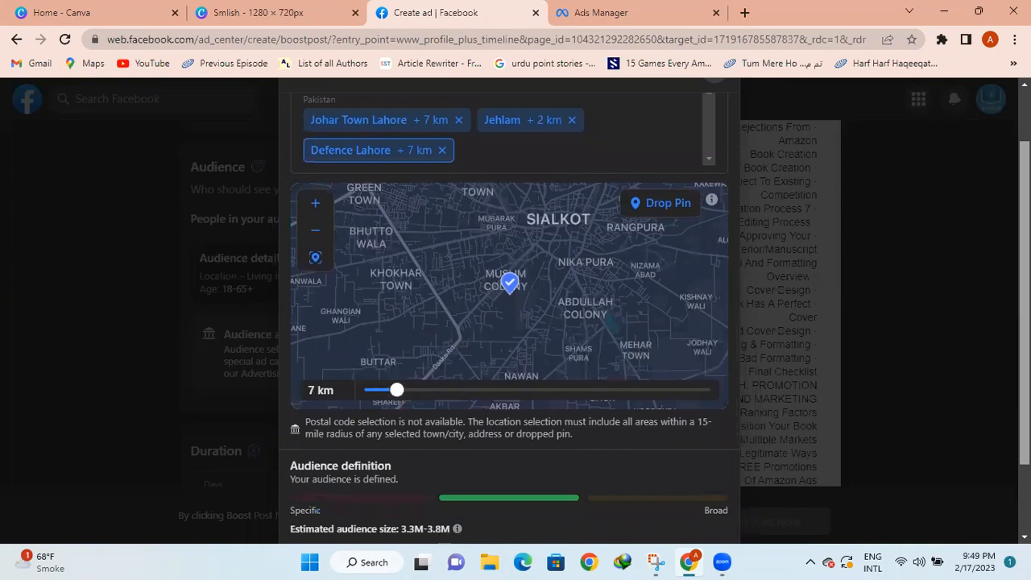
left_click_drag(1025, 305, 1024, 370)
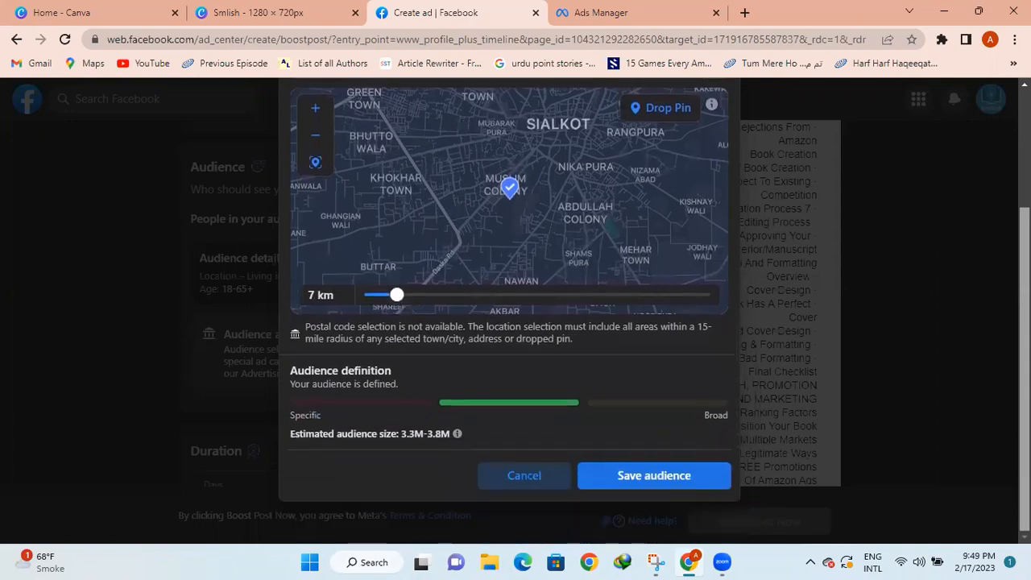
scroll(509, 322, "up", 2)
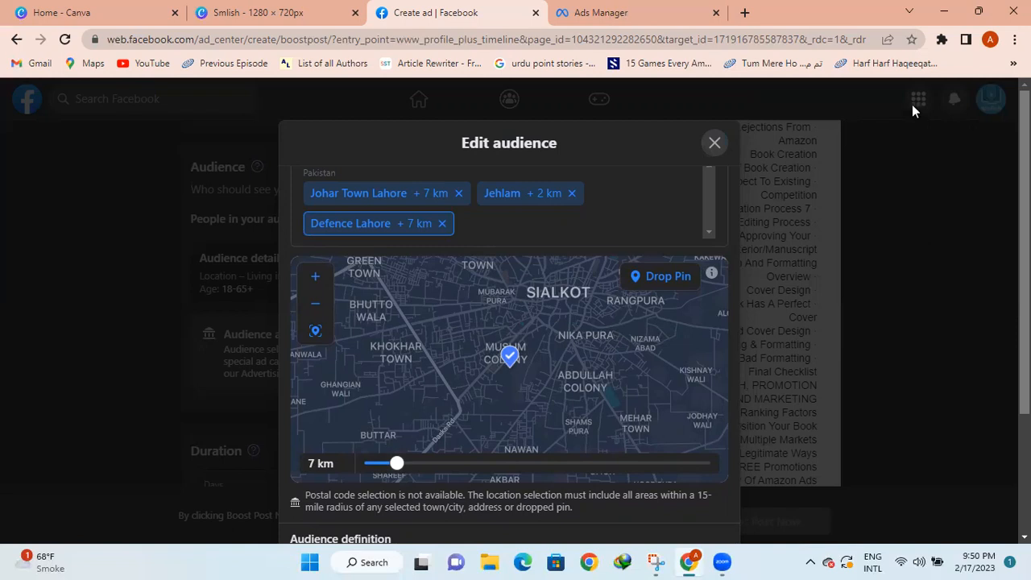
Search 'model town lahore', add Model Town Lahore and widen its radius from 2 km to 7 km
left_click(486, 226)
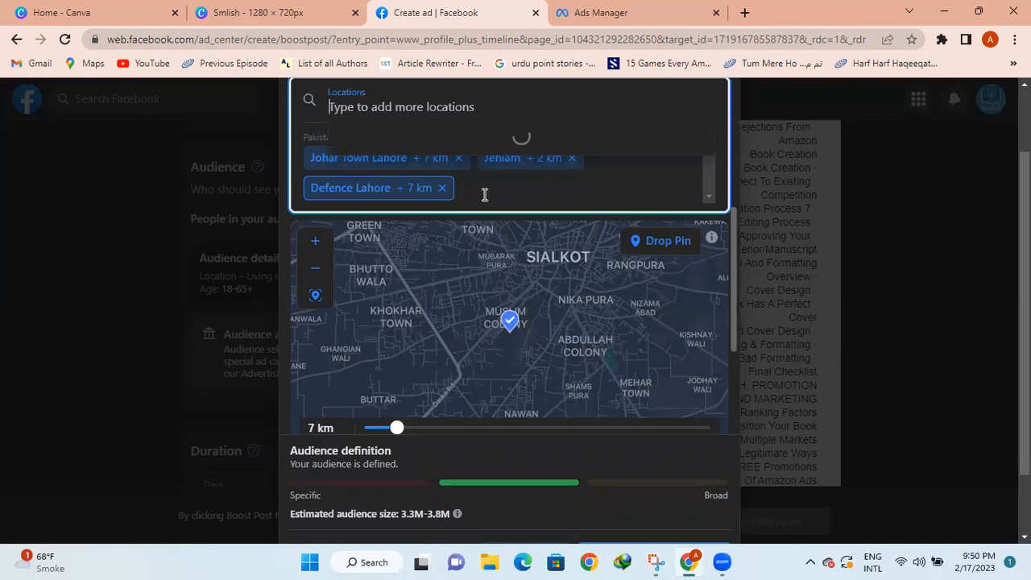
type("model ")
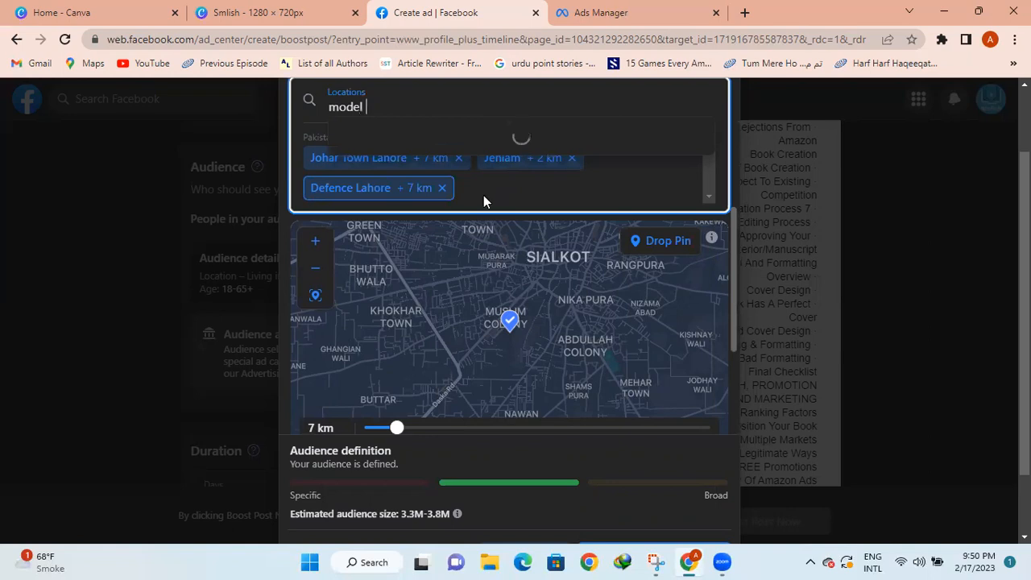
type("town")
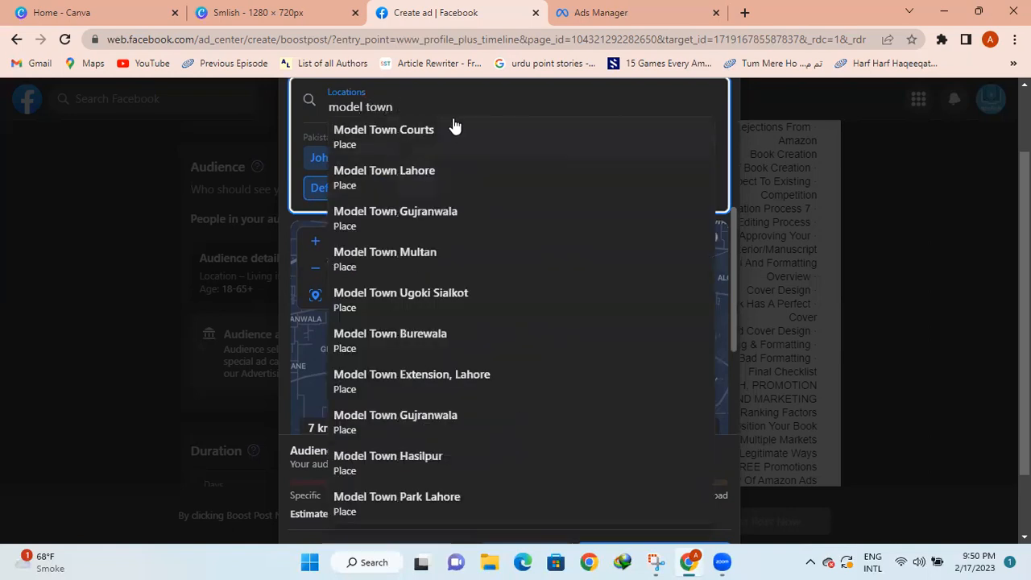
type(" lahore")
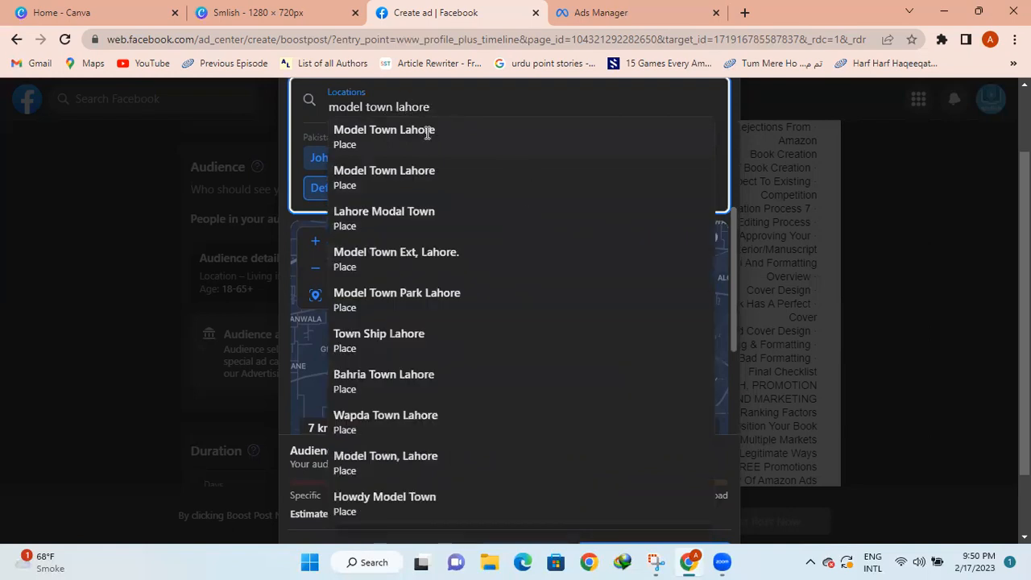
left_click(428, 132)
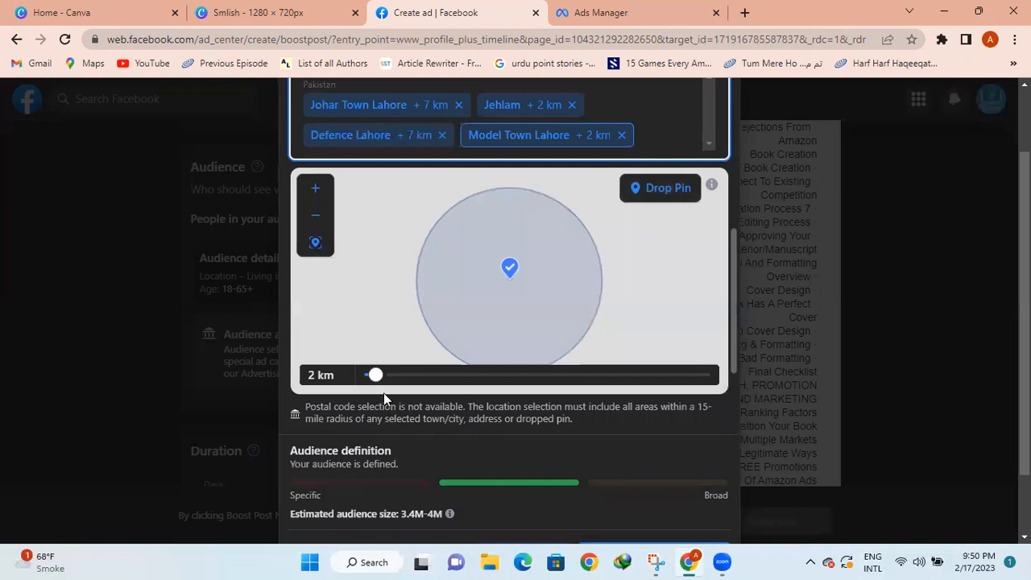
left_click_drag(376, 378, 396, 378)
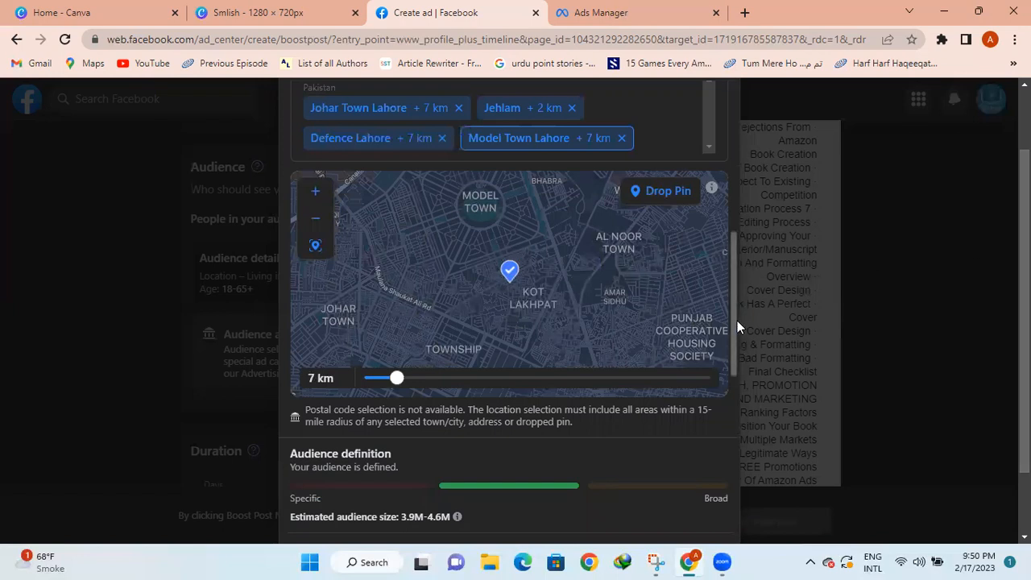
left_click_drag(729, 318, 730, 413)
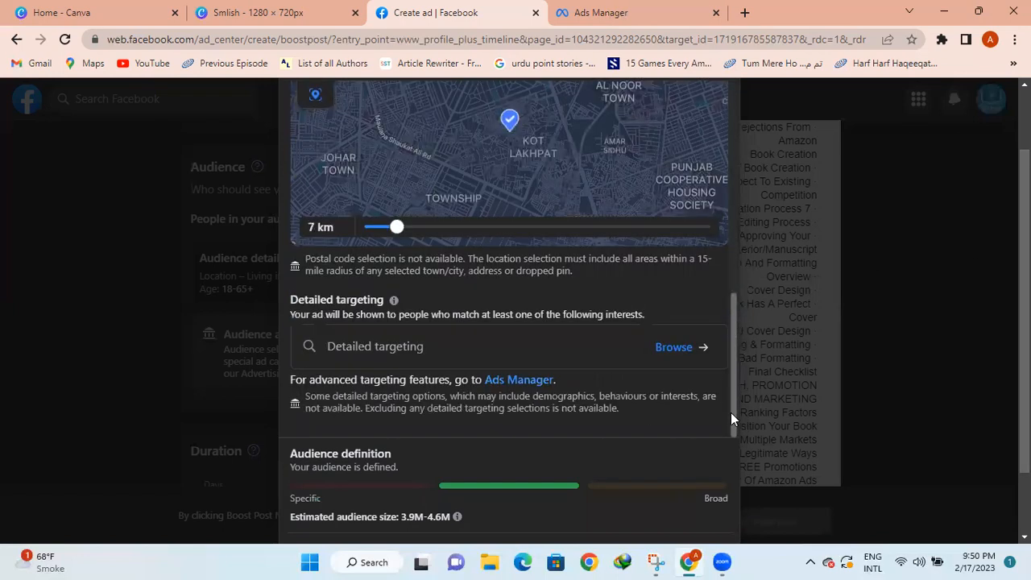
left_click_drag(1024, 314, 1024, 373)
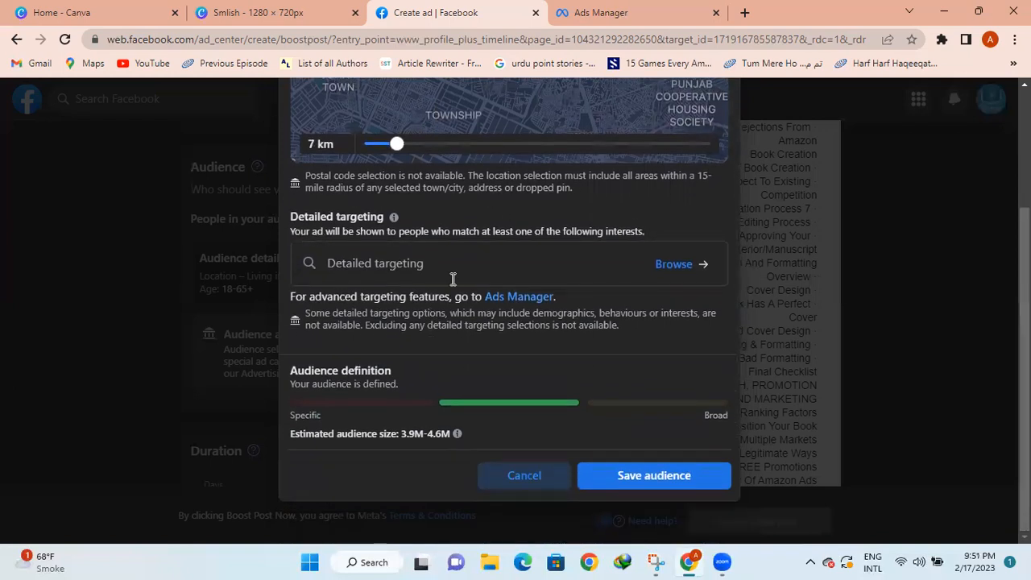
Add Technology (computers and electronics) as a detailed targeting interest
left_click(505, 270)
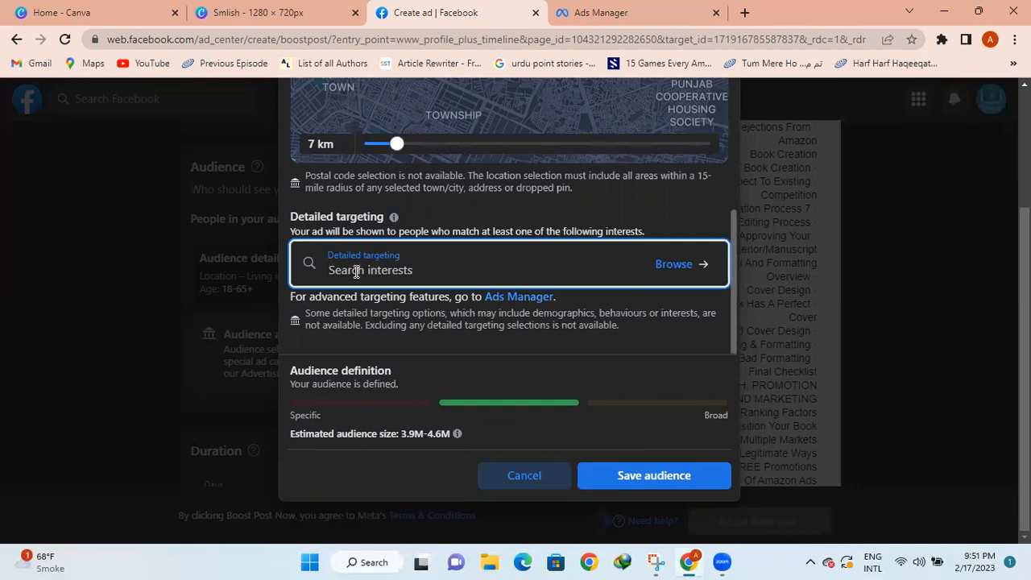
type("a")
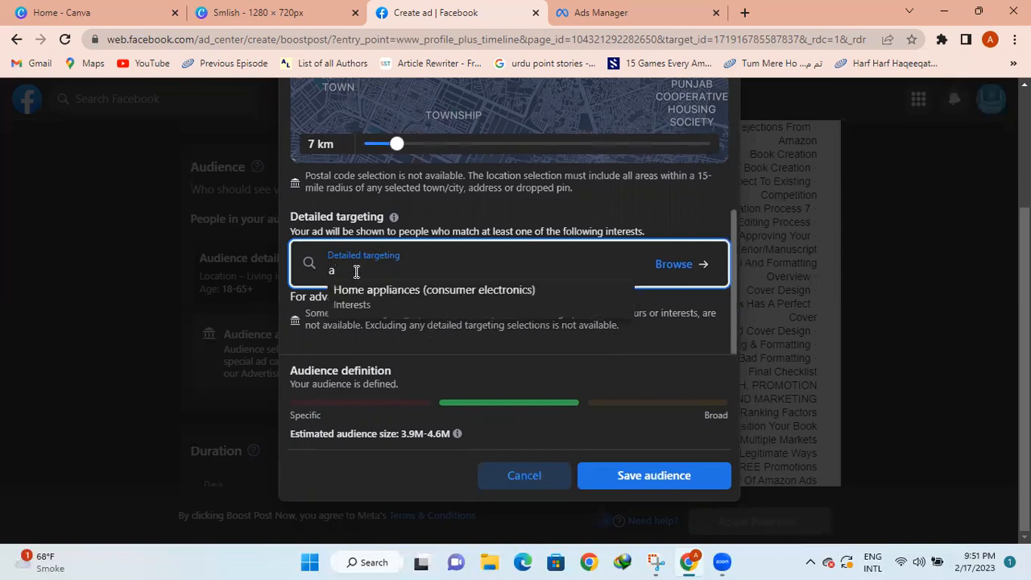
type("maz")
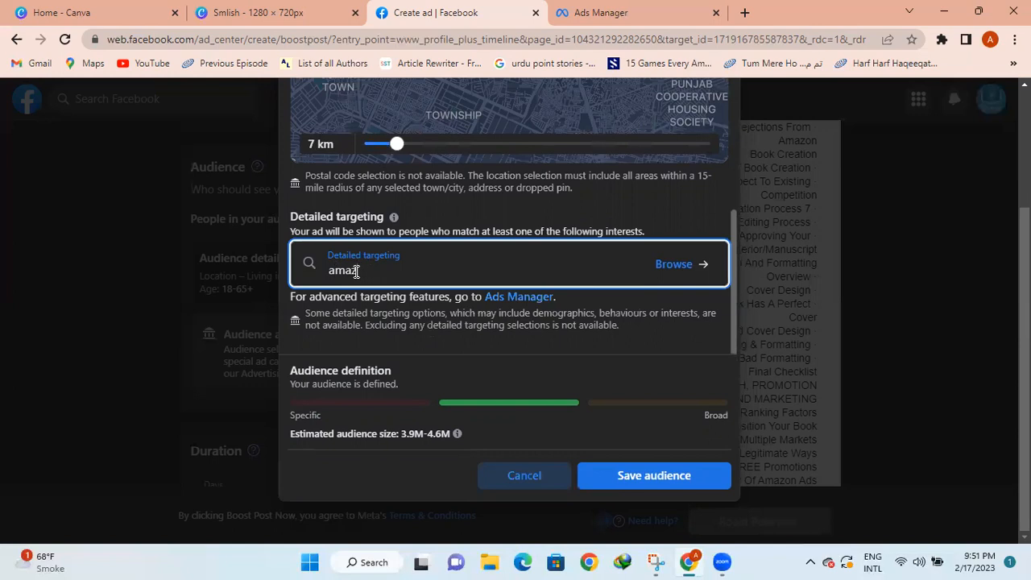
key("BackSpace")
key("BackSpace")
key("BackSpace")
key("BackSpace")
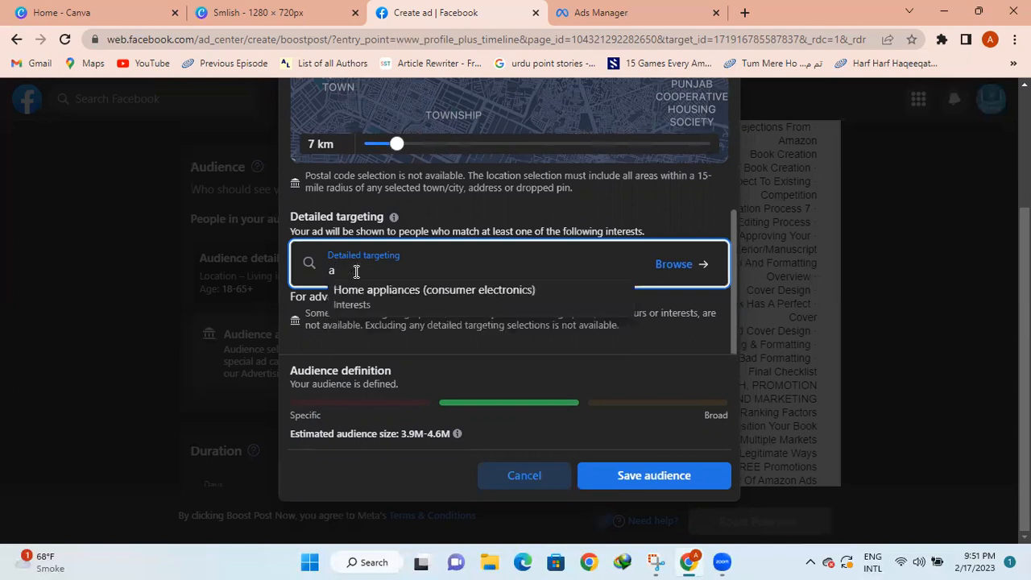
type("tec")
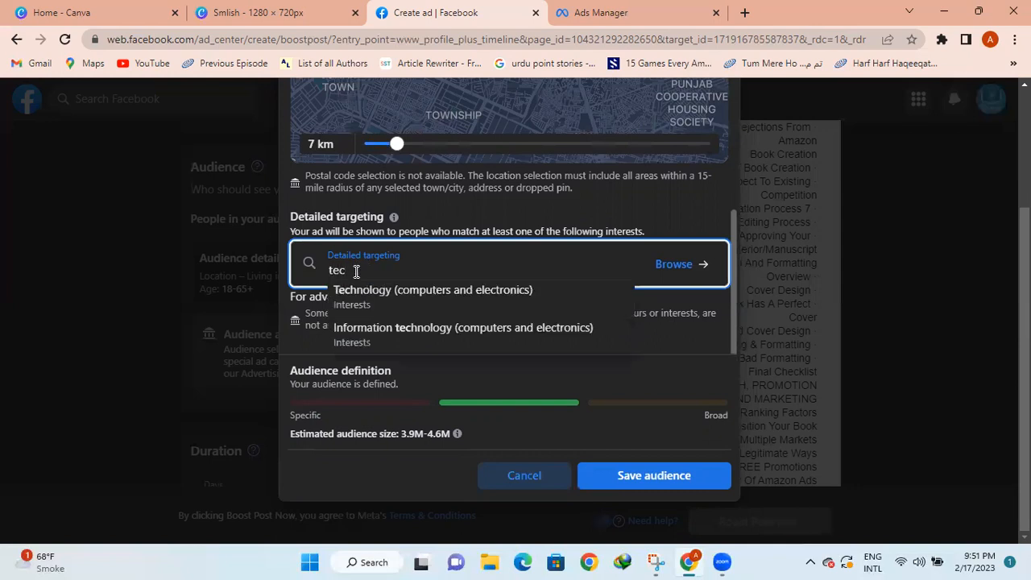
left_click(400, 300)
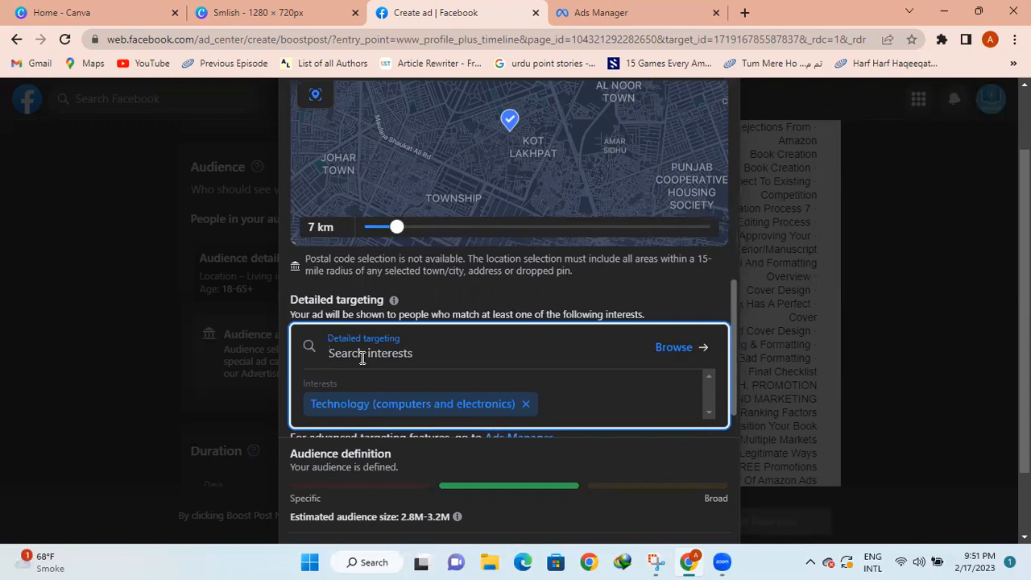
Add Higher education (education) as a second interest and save the audience
type("book")
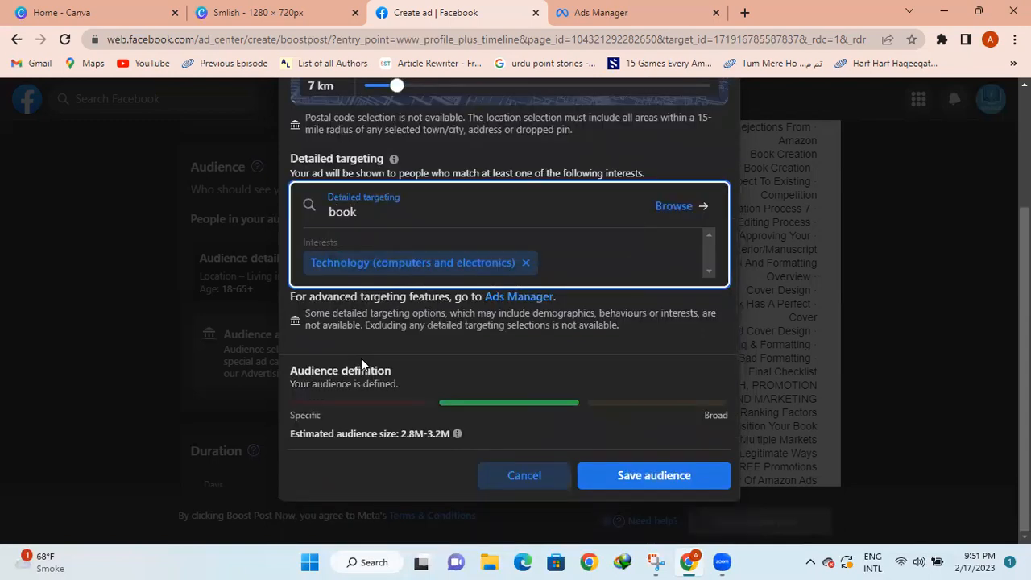
key("BackSpace")
key("BackSpace")
key("BackSpace")
key("BackSpace")
type("educ")
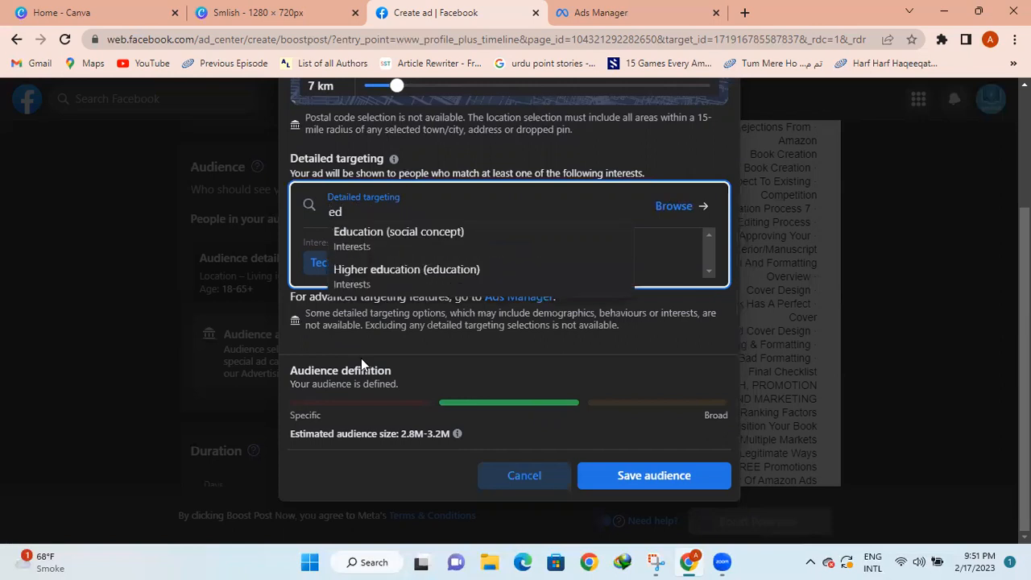
left_click(434, 267)
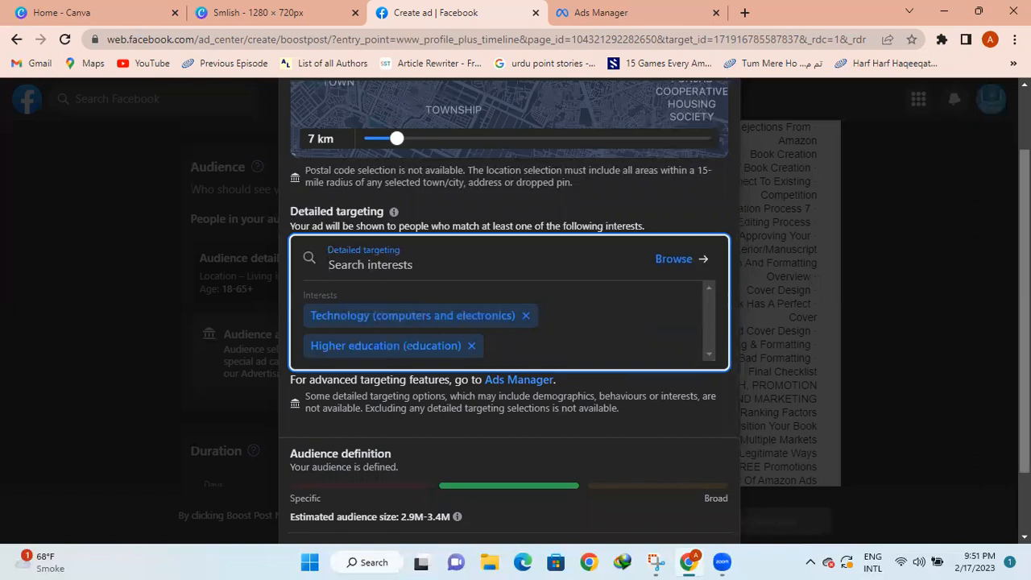
scroll(886, 406, "down", 1)
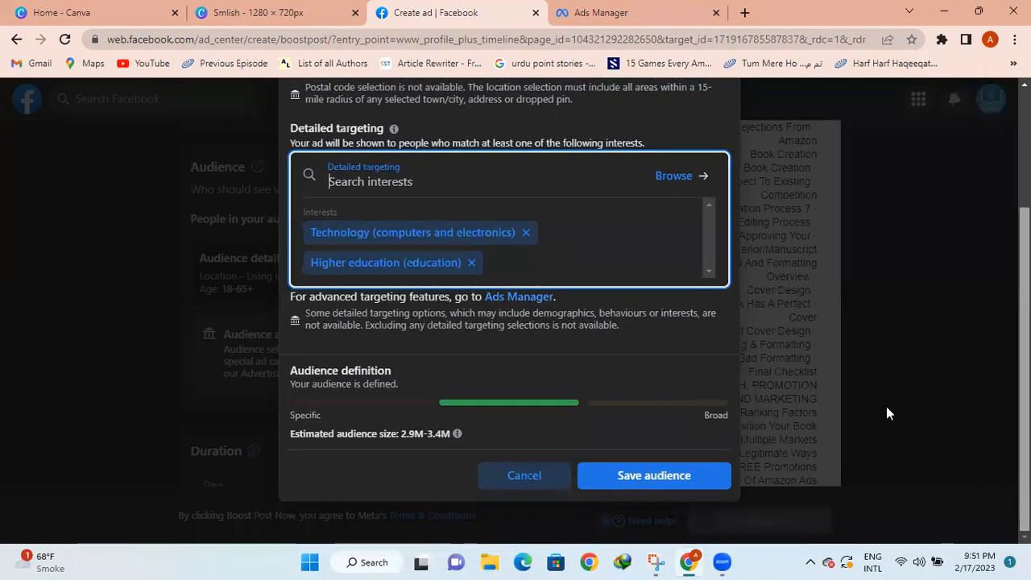
left_click(654, 475)
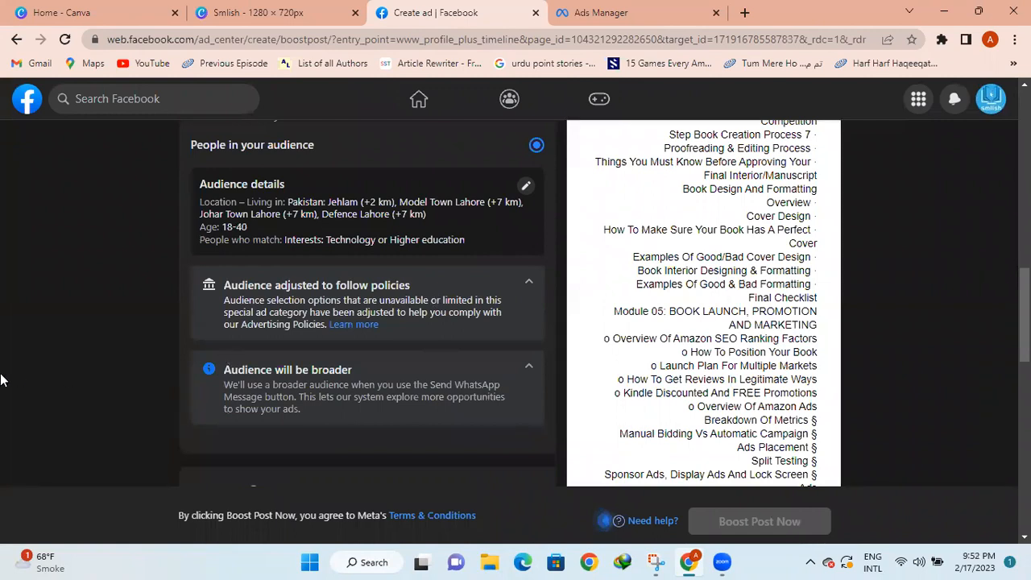
Scroll down the Boost post page to the Total Budget section
scroll(107, 367, "down", 3)
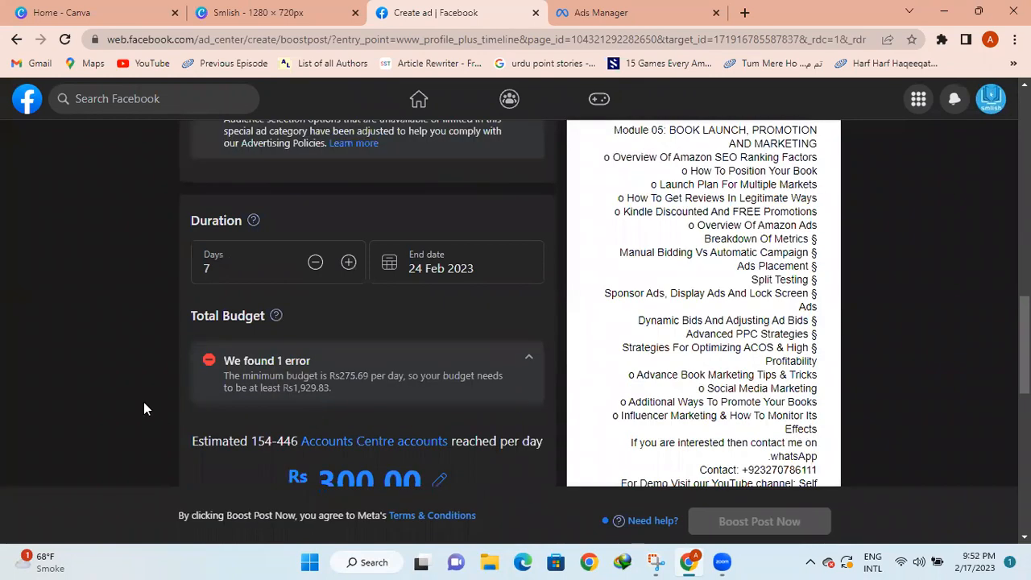
scroll(143, 409, "down", 3)
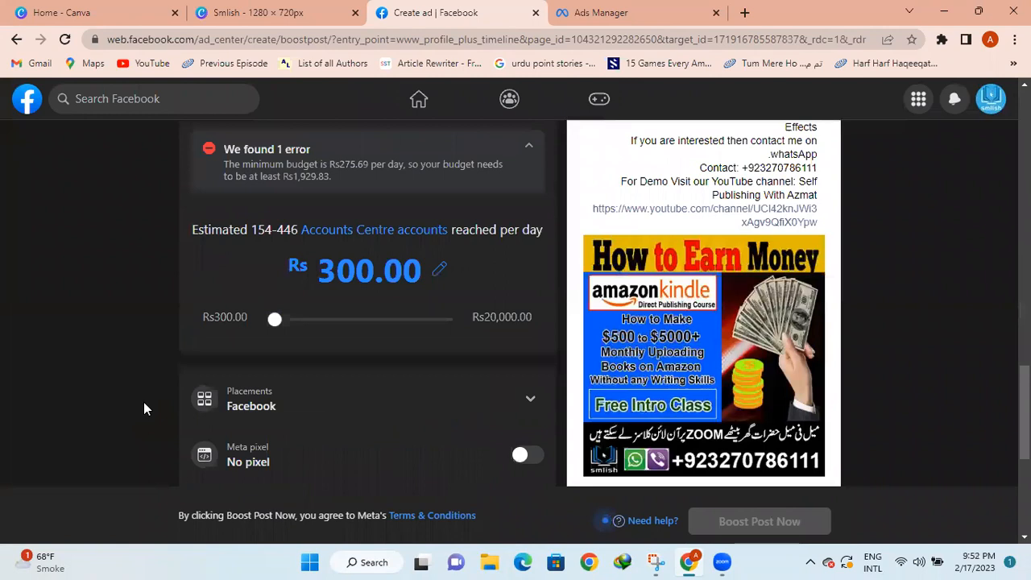
Set the total budget to Rs800.00 and the duration to 4 days, ending 21 Feb 2023
left_click(311, 322)
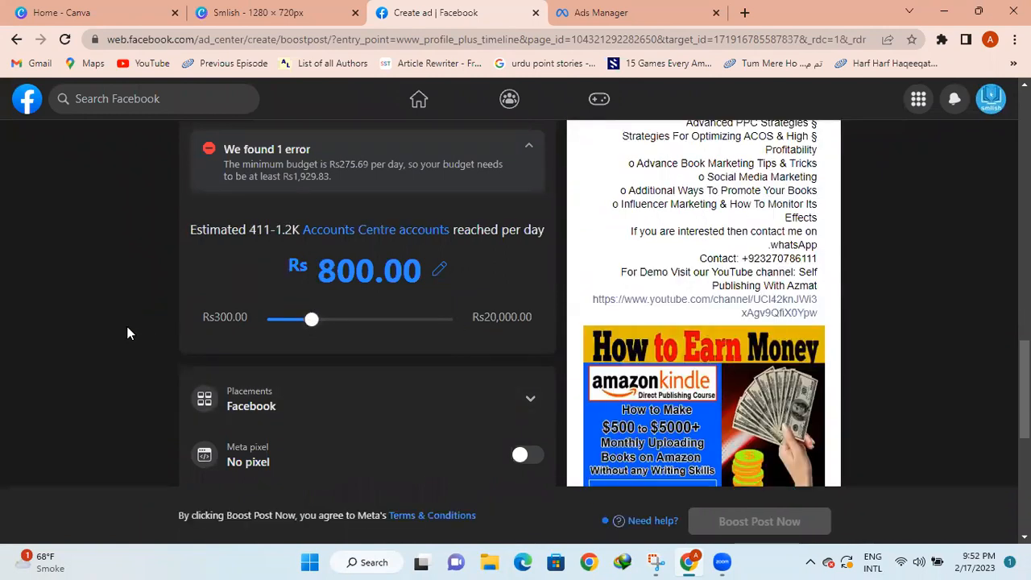
scroll(127, 333, "up", 1)
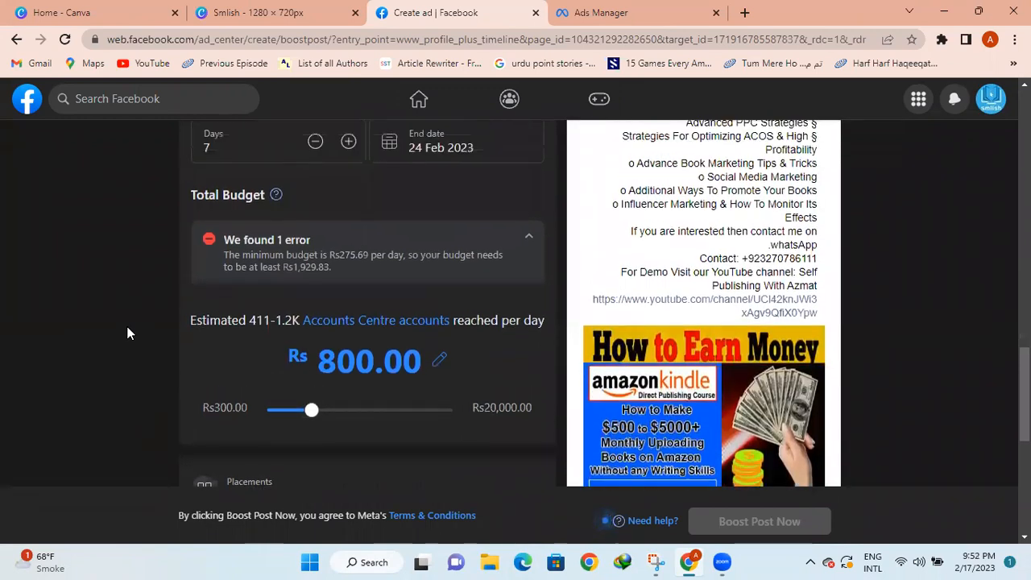
left_click(315, 142)
left_click(316, 141)
left_click(315, 141)
left_click(316, 142)
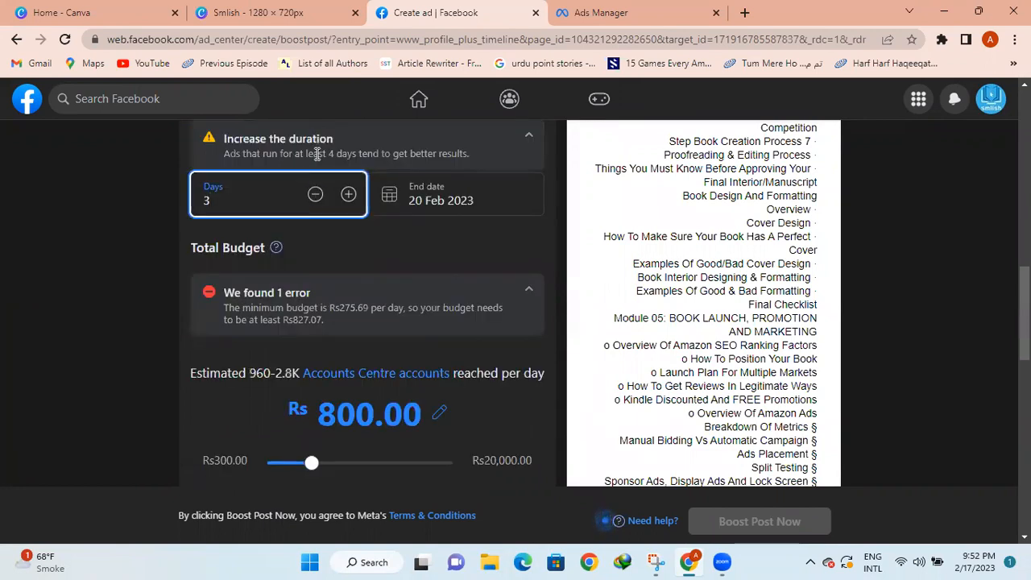
left_click(348, 196)
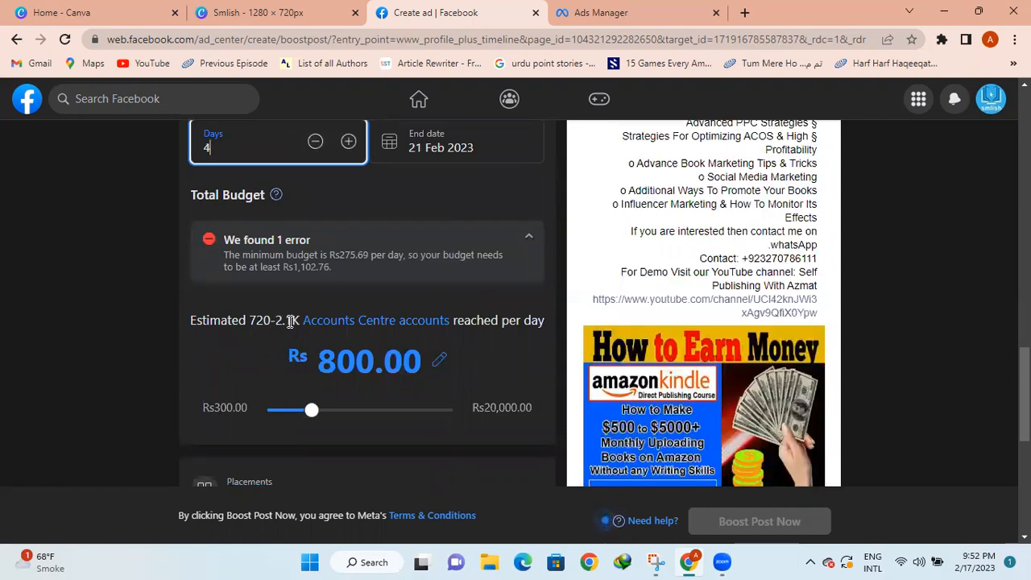
left_click(118, 369)
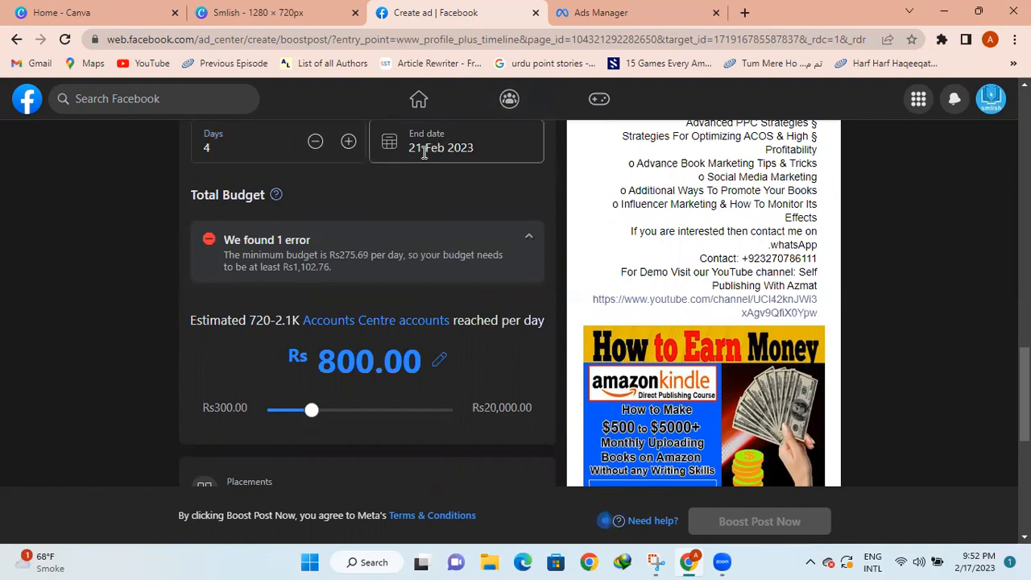
Scroll down to the payment summary showing Rs800.00 PKR for 4 days via Visa
scroll(69, 360, "down", 5)
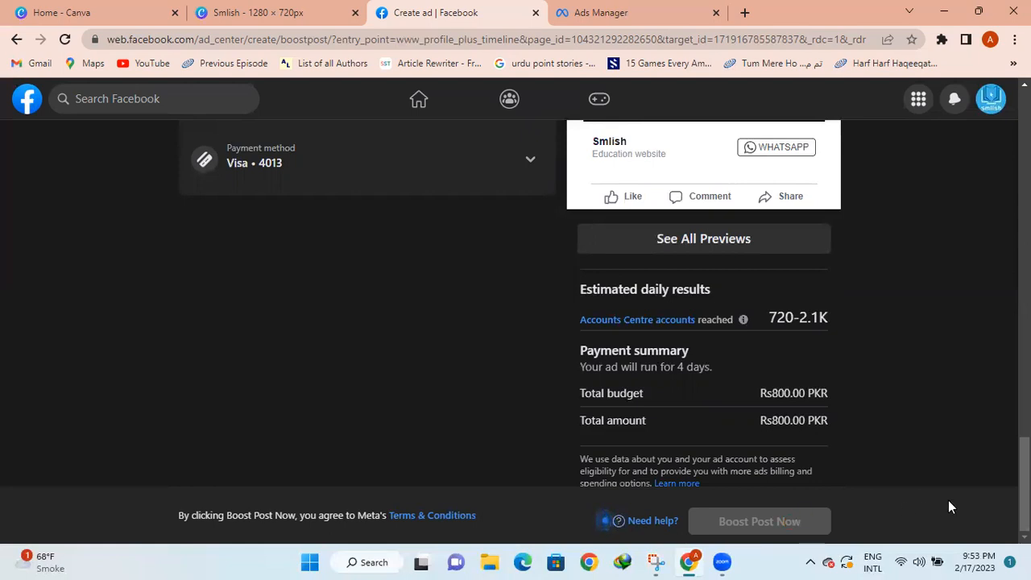
Scroll from the Boost post header down through Duration to the Rs800.00 Total Budget
scroll(1004, 239, "up", 10)
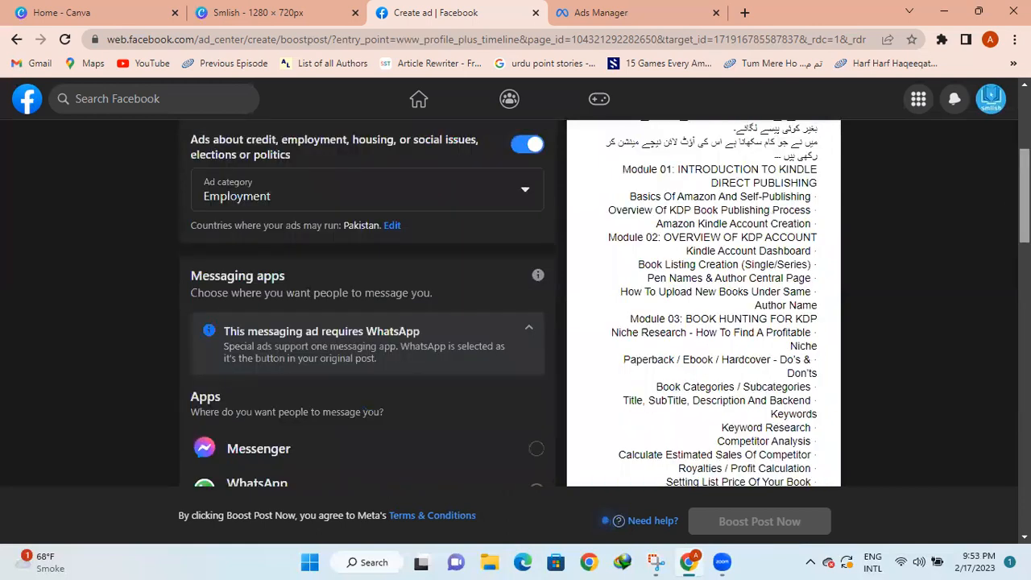
scroll(510, 303, "up", 4)
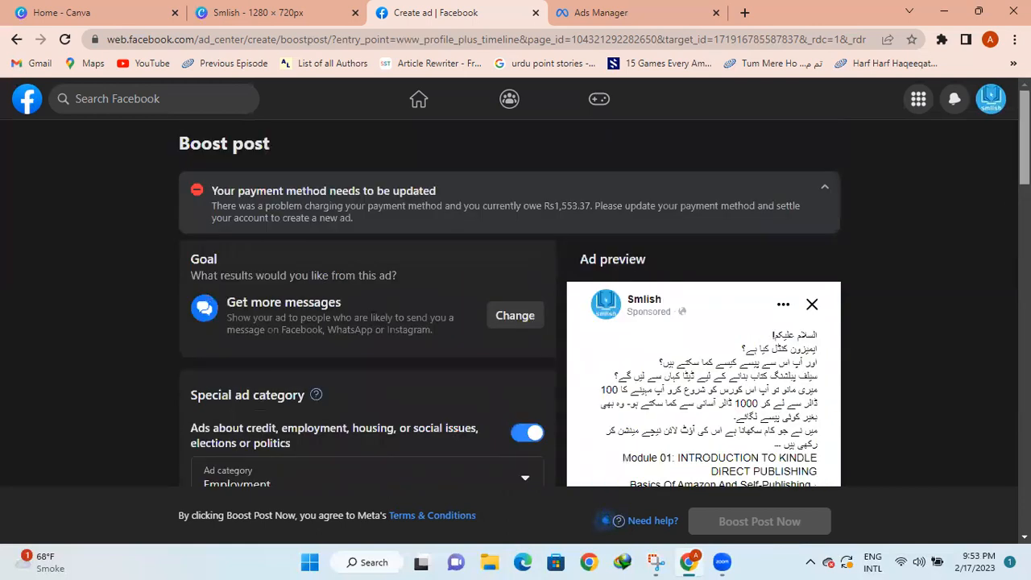
scroll(509, 302, "down", 5)
scroll(367, 303, "down", 5)
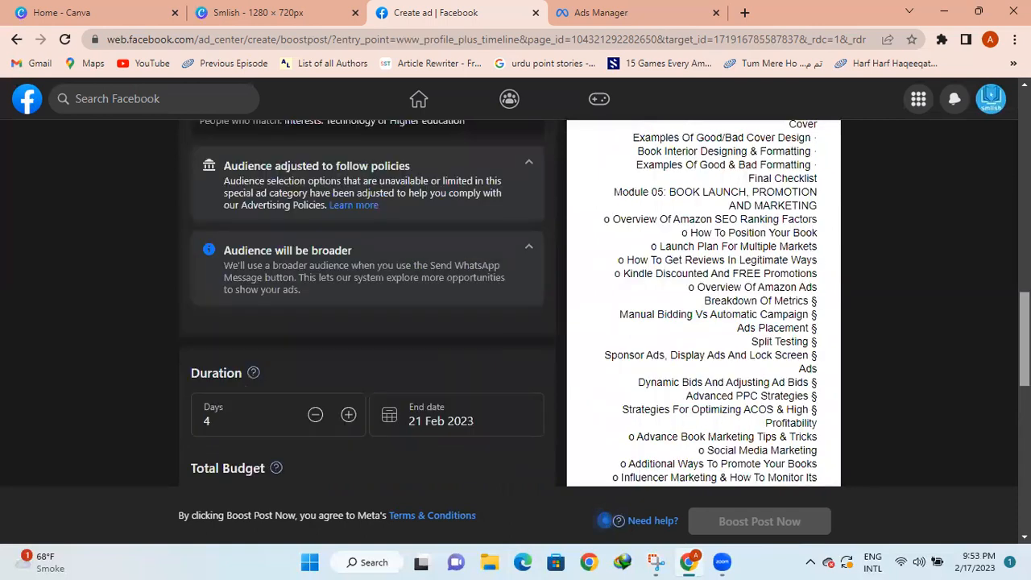
scroll(293, 397, "down", 4)
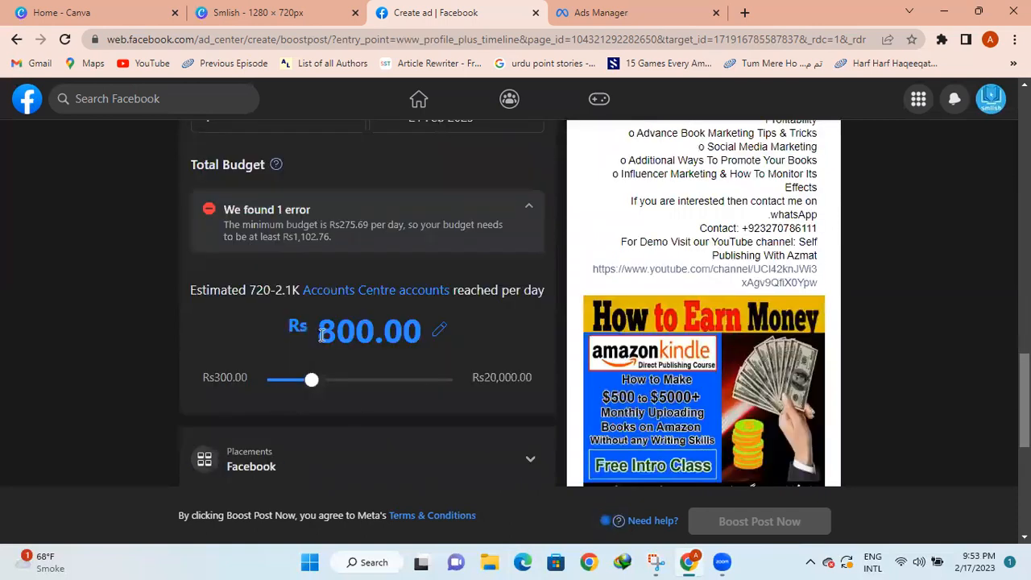